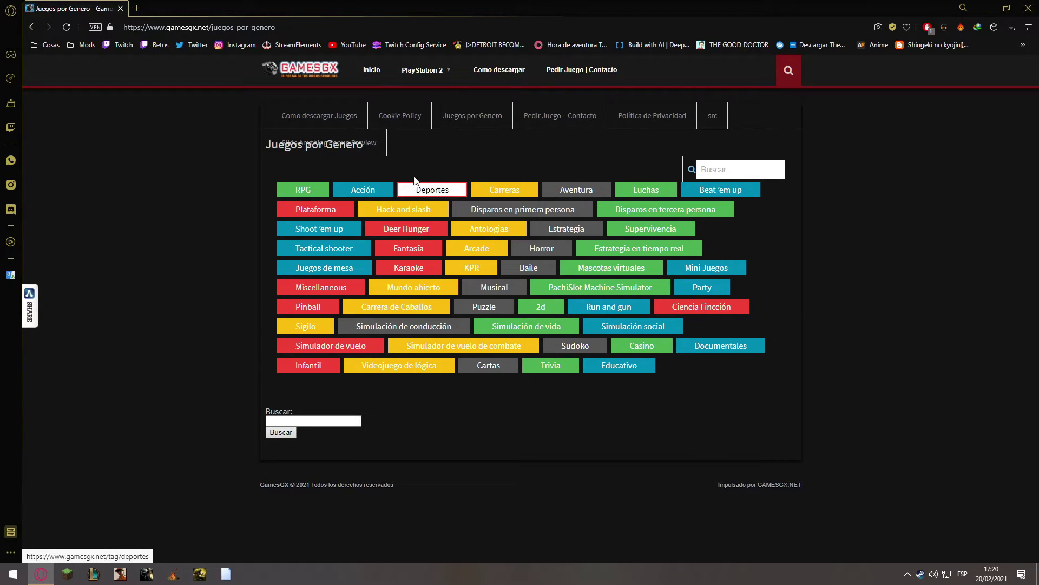
Browse the GamesGX PlayStation 2 game catalogue, paging forward through pages 9 and 11 to page 13.
left_click(588, 231)
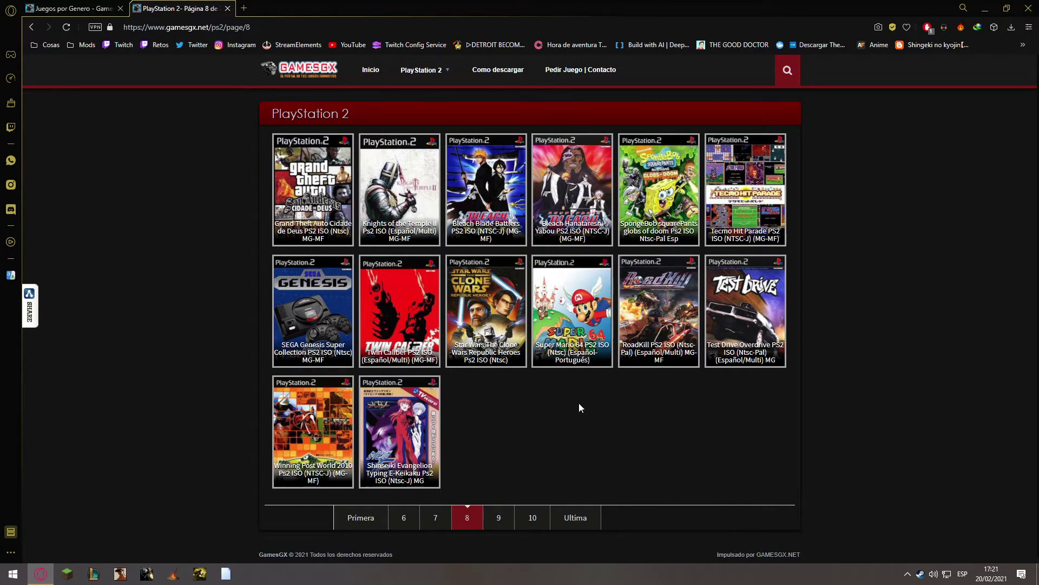
left_click(501, 517)
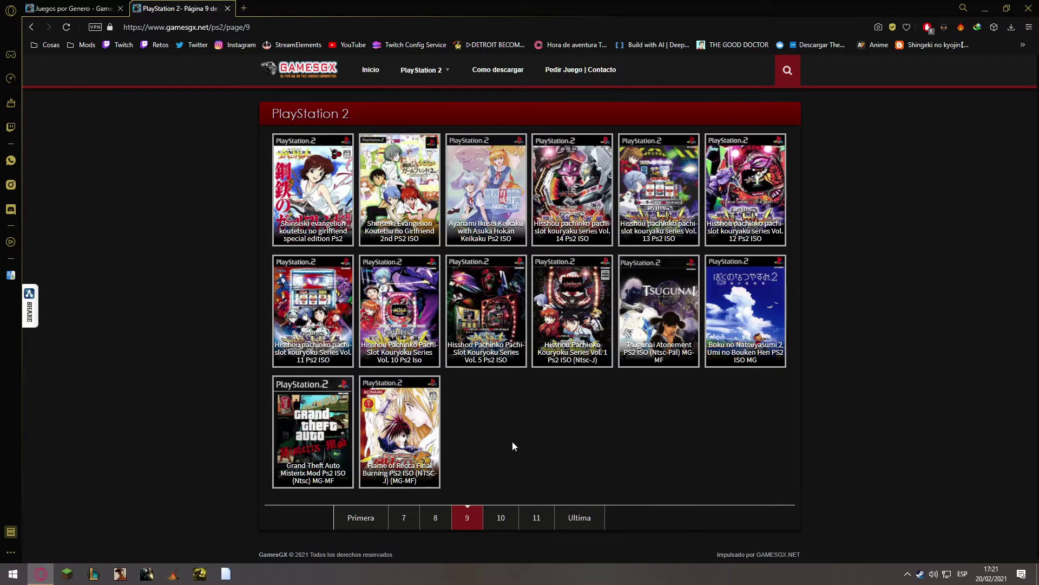
left_click(539, 523)
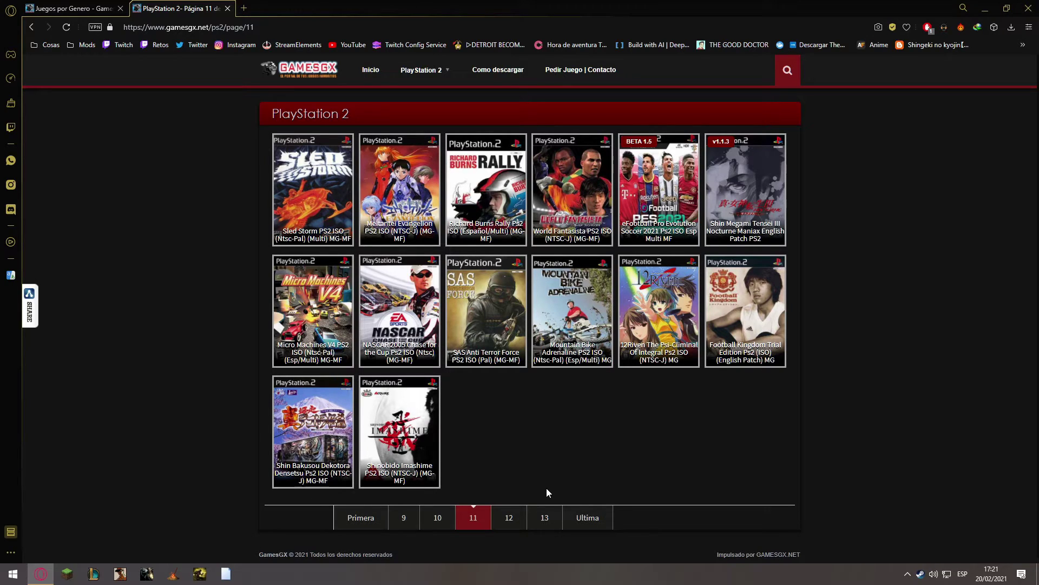
left_click(548, 517)
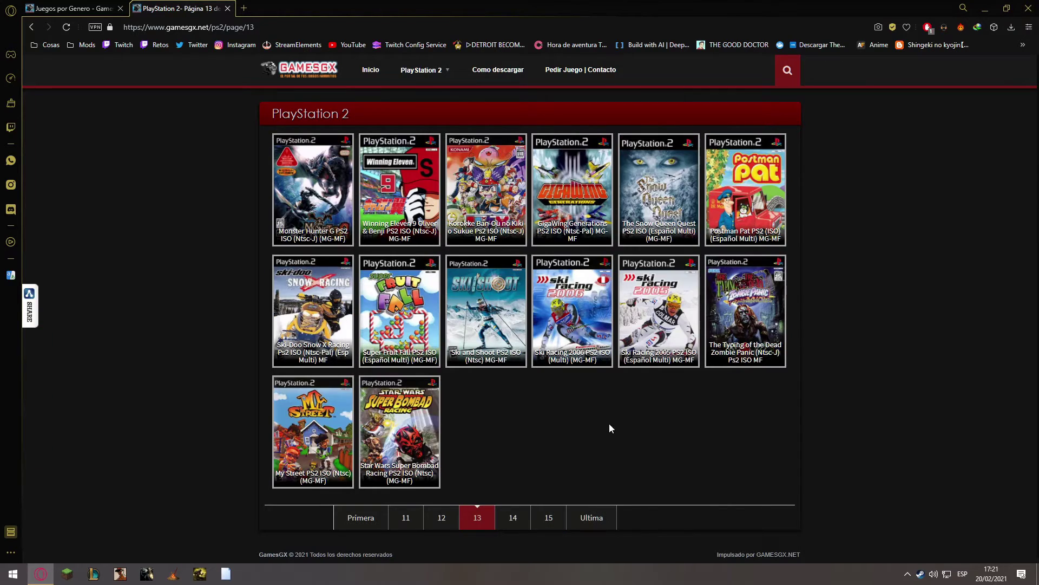
Switch to the Juegos Torrent folder in File Explorer and mount Los Simpsons the Video Game.iso from its game folder.
key("super+d")
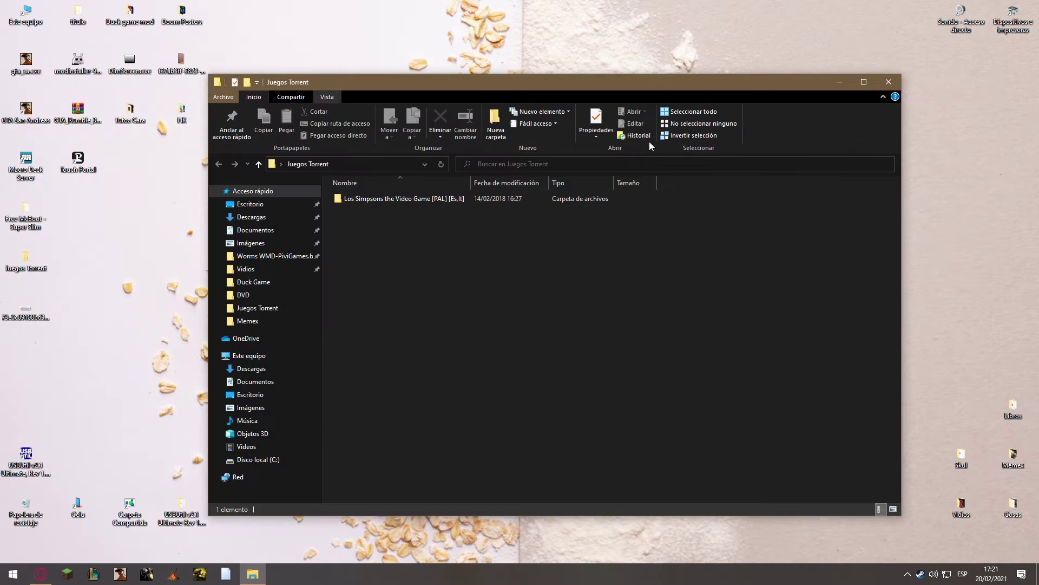
left_click_drag(612, 88, 550, 87)
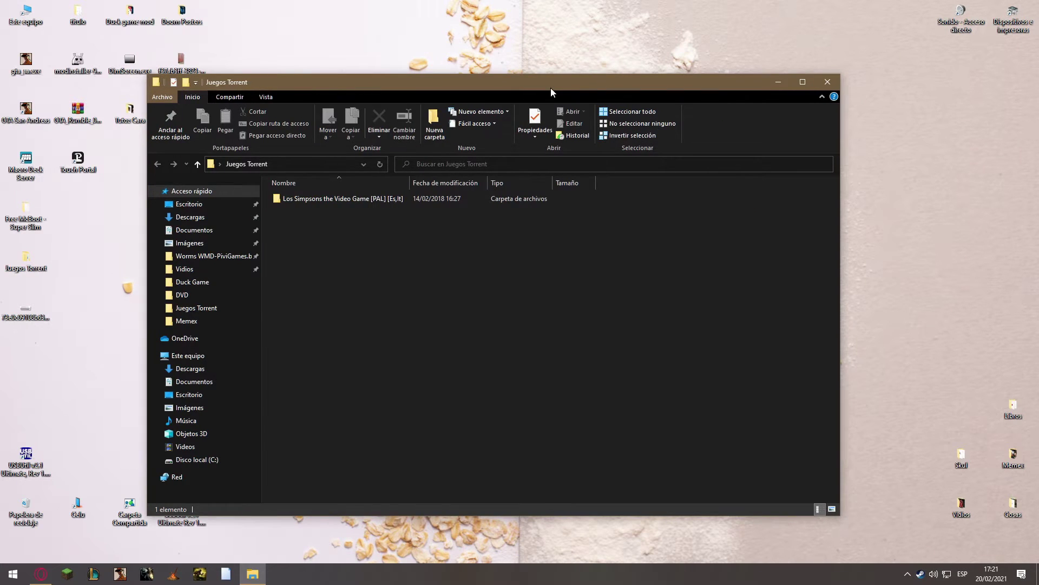
left_click(380, 199)
double_click(331, 199)
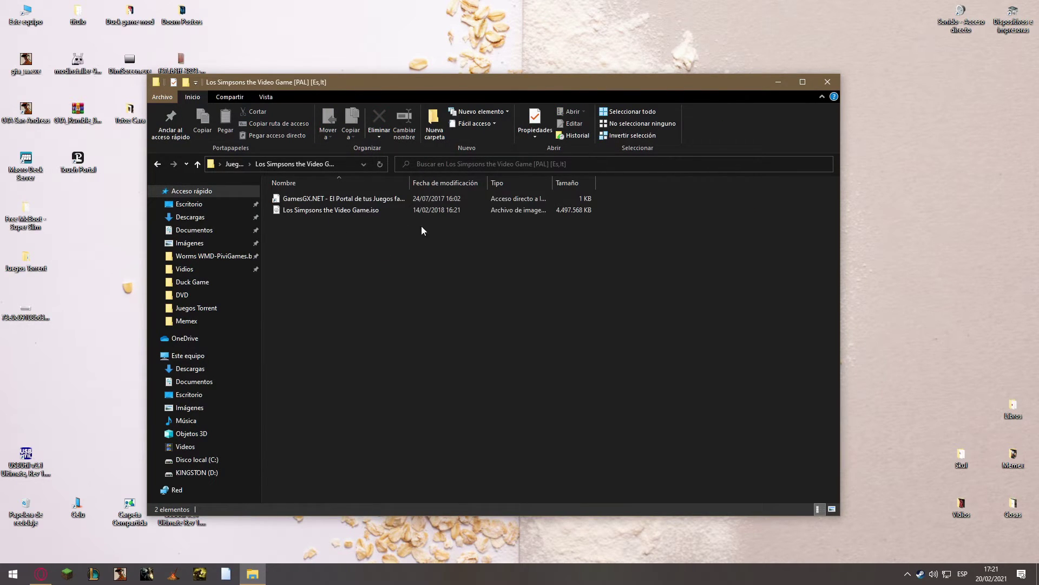
key("alt+Left")
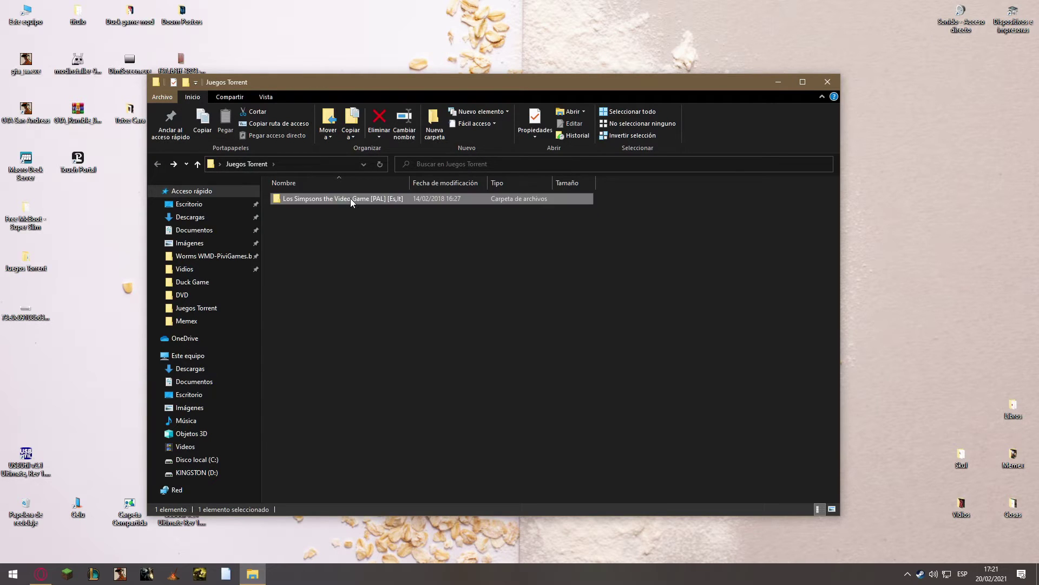
double_click(407, 196)
double_click(392, 211)
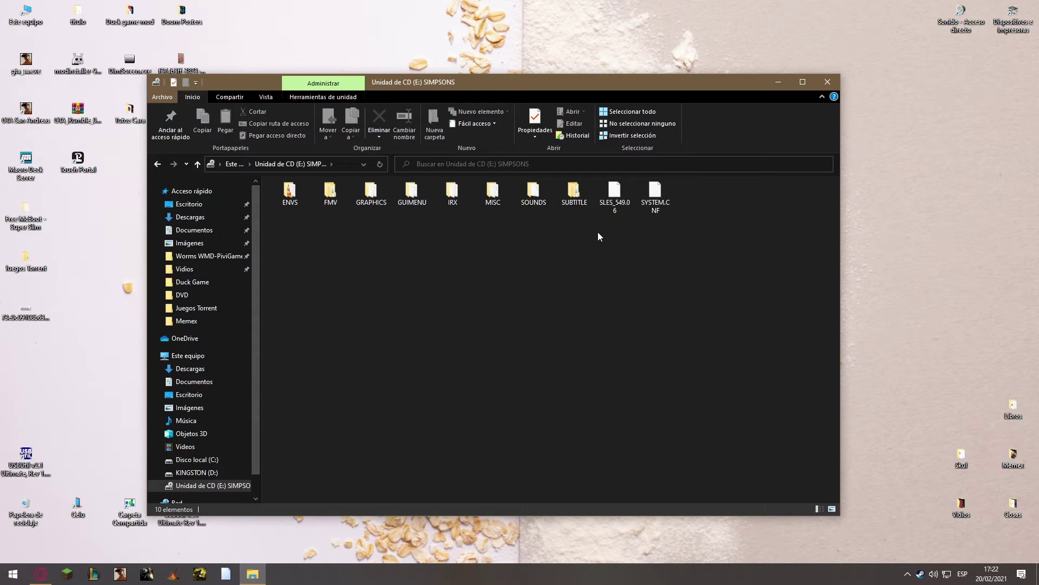
Copy the SLES_549.06 file from the mounted SIMPSONS disc to the desktop.
left_click(618, 201)
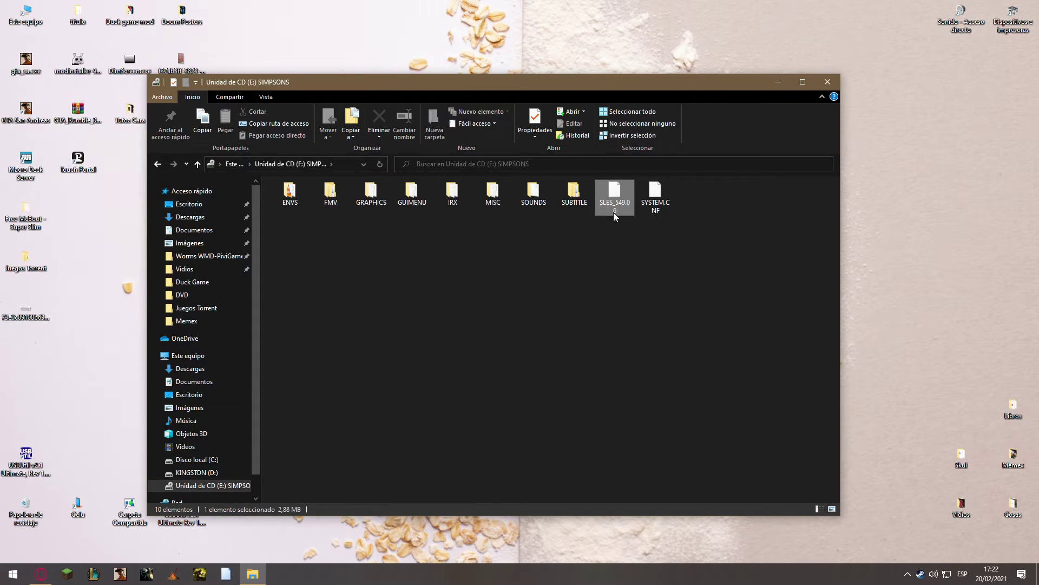
left_click_drag(619, 210, 421, 290)
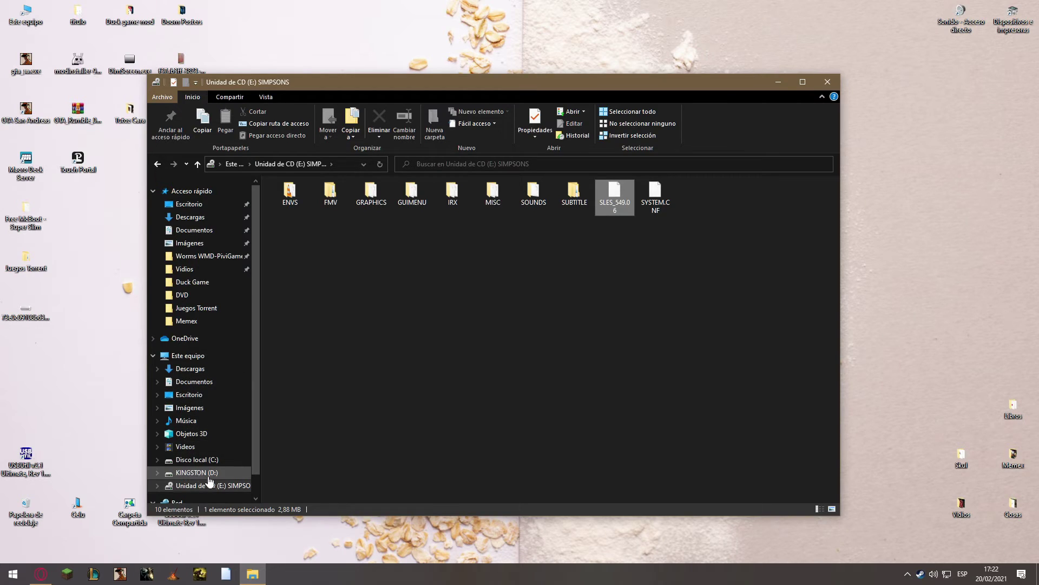
key("alt+Left")
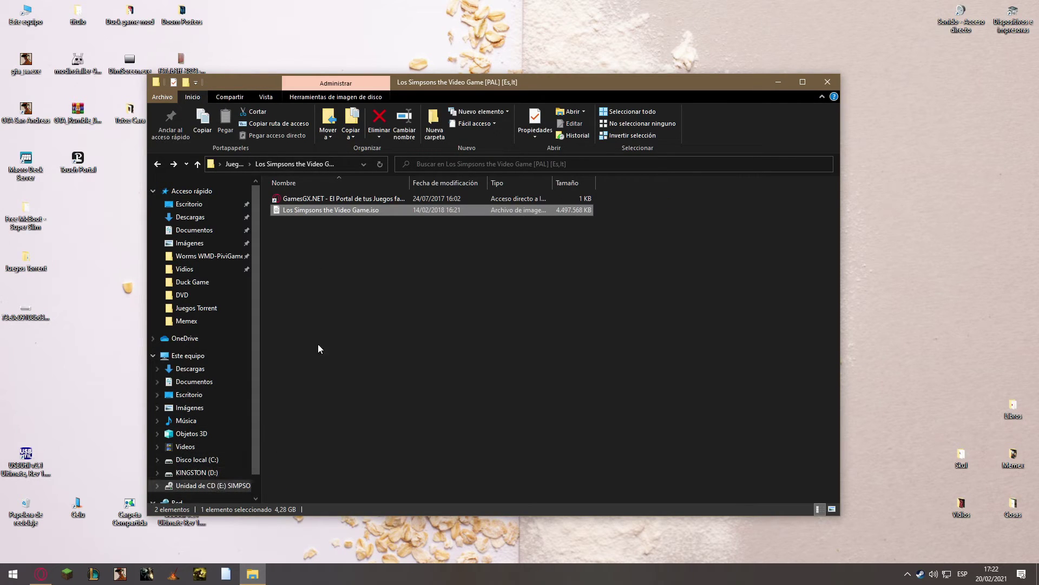
key("alt+Right")
left_click_drag(615, 198, 91, 309)
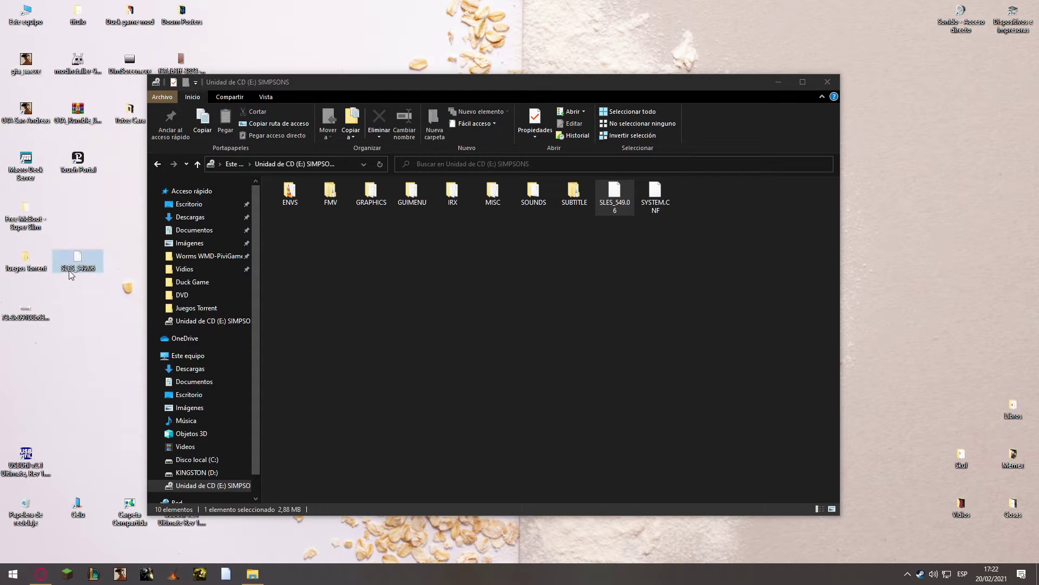
Copy the full file name SLES_549.06 from the desktop copy to the clipboard, leaving its name unaltered.
left_click(69, 270)
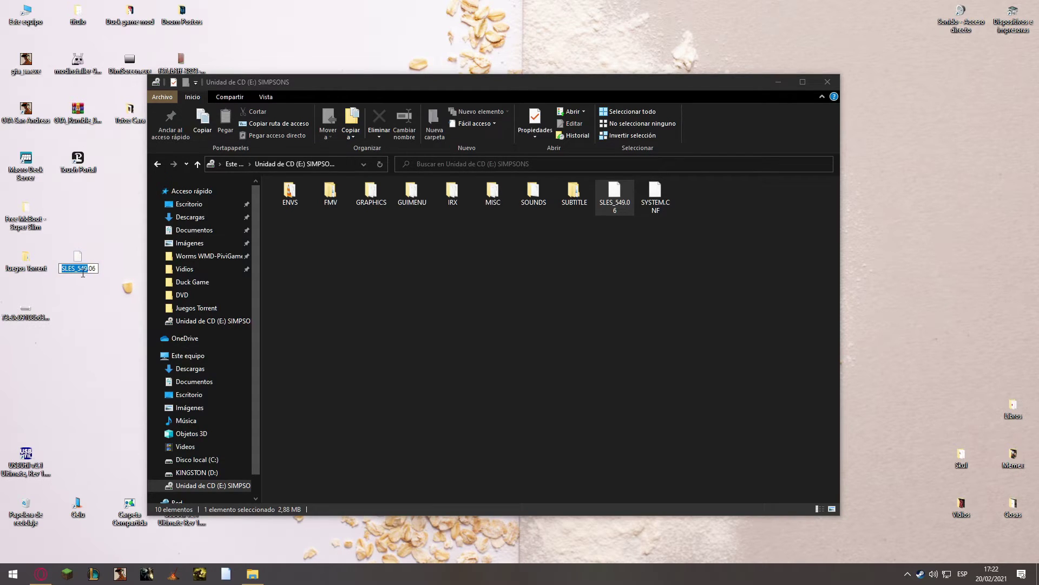
left_click(83, 269)
double_click(83, 269)
key("ctrl+c")
key("Escape")
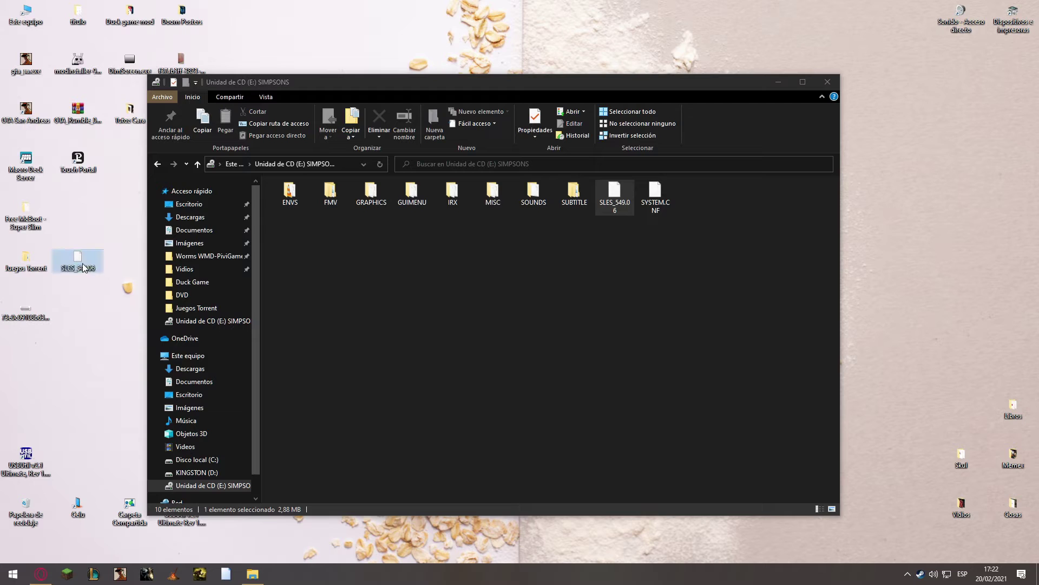
Delete the SLES_549.06 copy from the desktop and eject the mounted SIMPSONS disc image.
key("Delete")
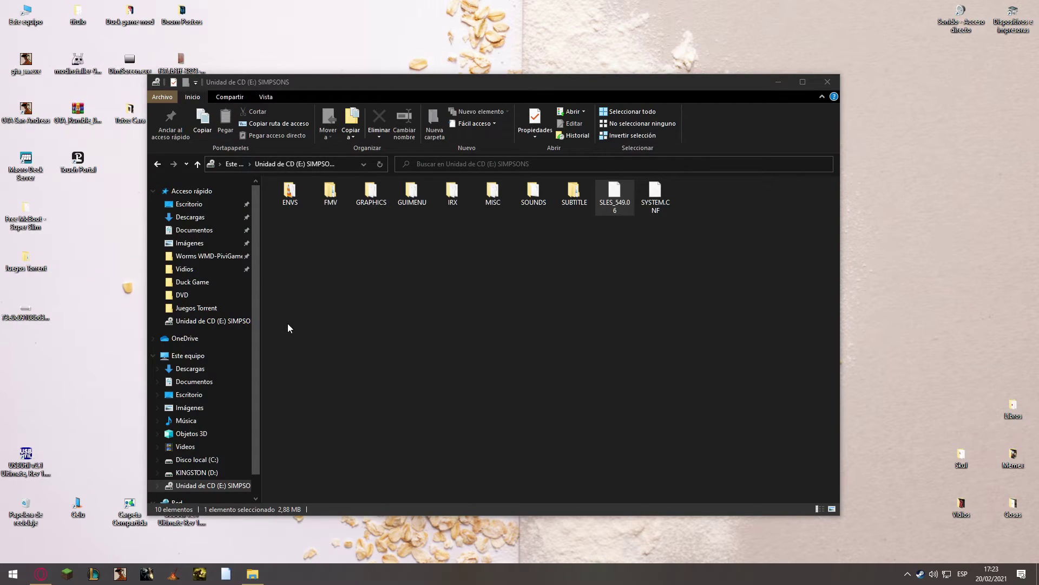
key("alt+Left")
left_click(211, 487)
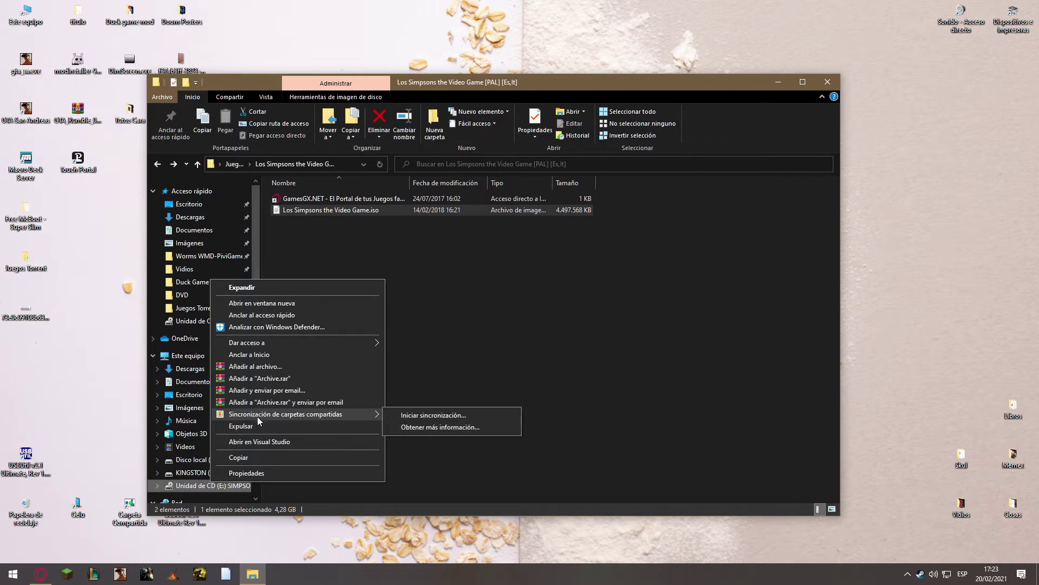
left_click(271, 426)
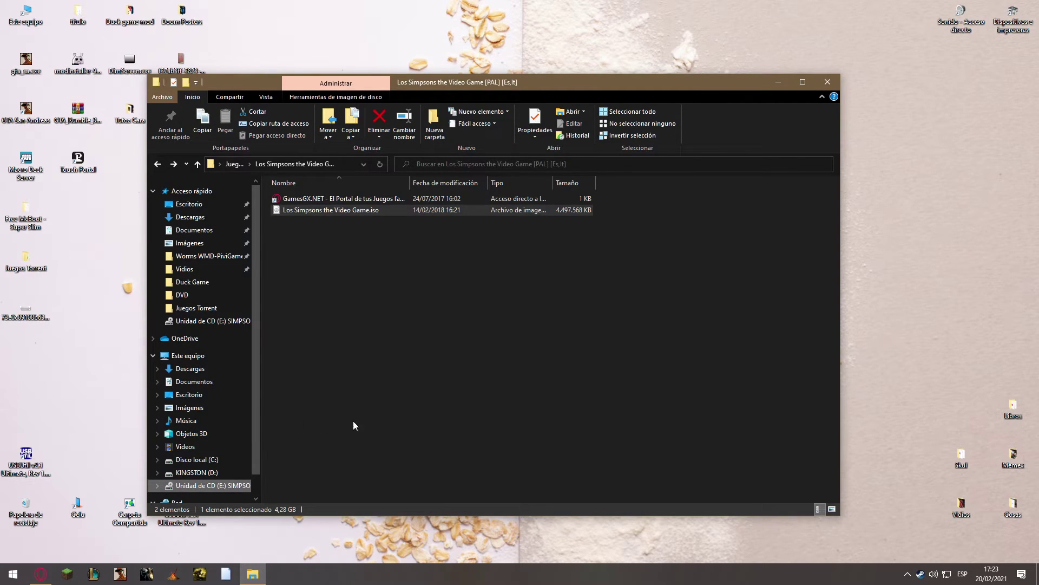
Rename the Simpsons disc image to SLES_549.06.Los Simpsons the Video Game.iso.
left_click(289, 212)
left_click(285, 212)
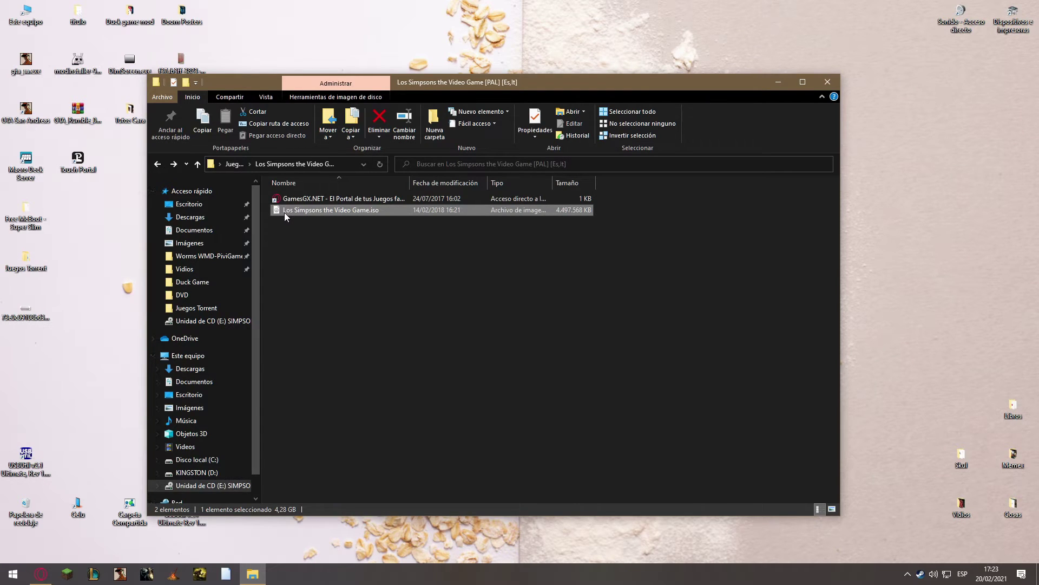
key("Home")
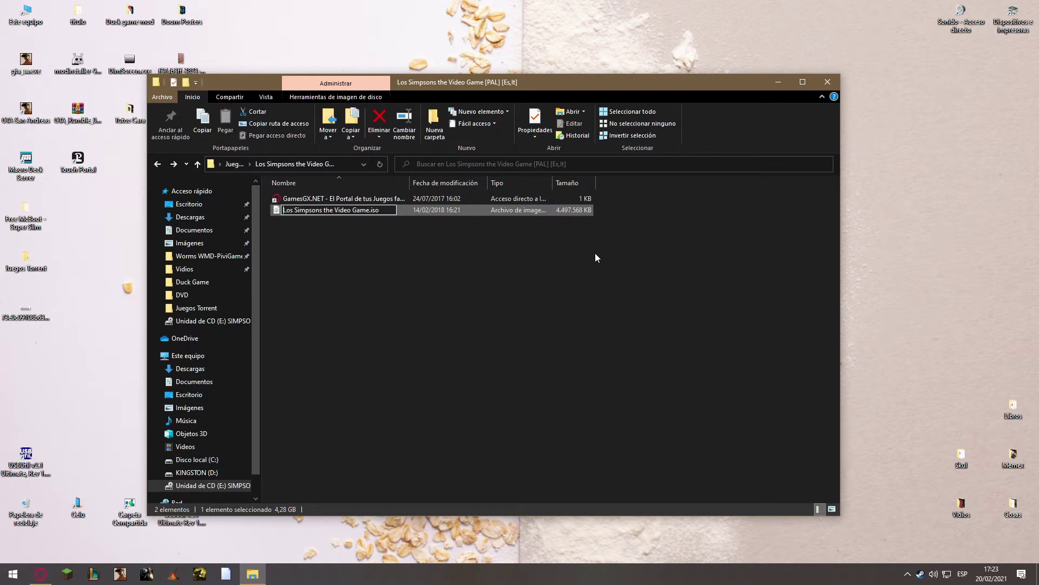
key("ctrl+v")
type(".")
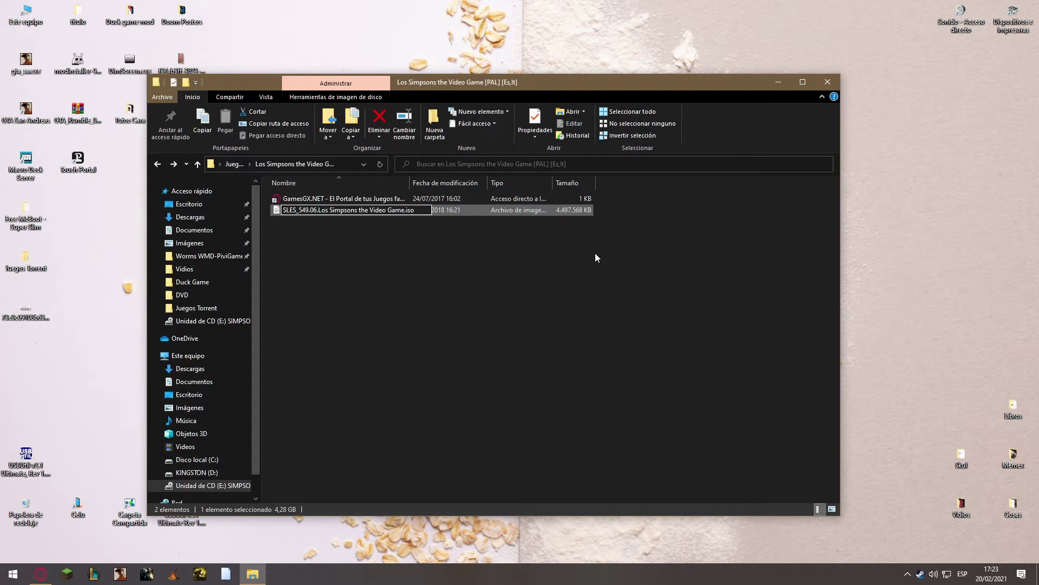
key("Return")
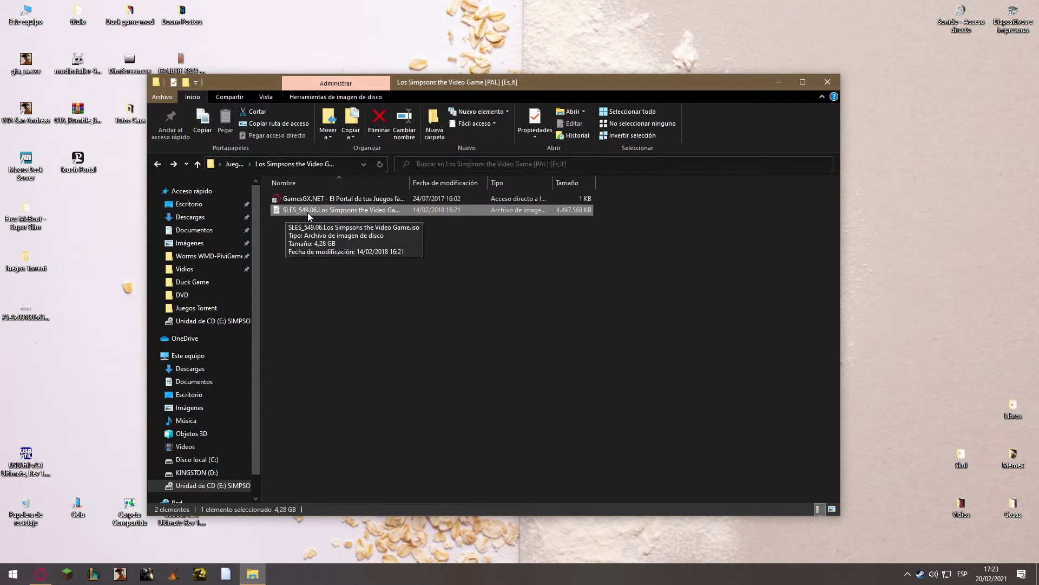
Check the renamed disc image's complete file name and extension, widening the Name column to fit it.
left_click(401, 216)
key("End")
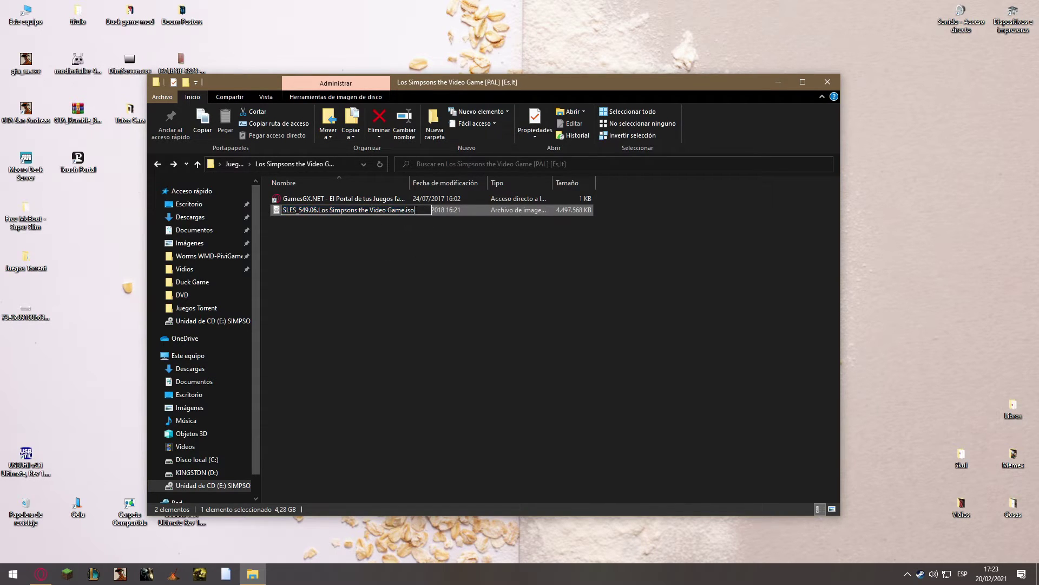
left_click(421, 261)
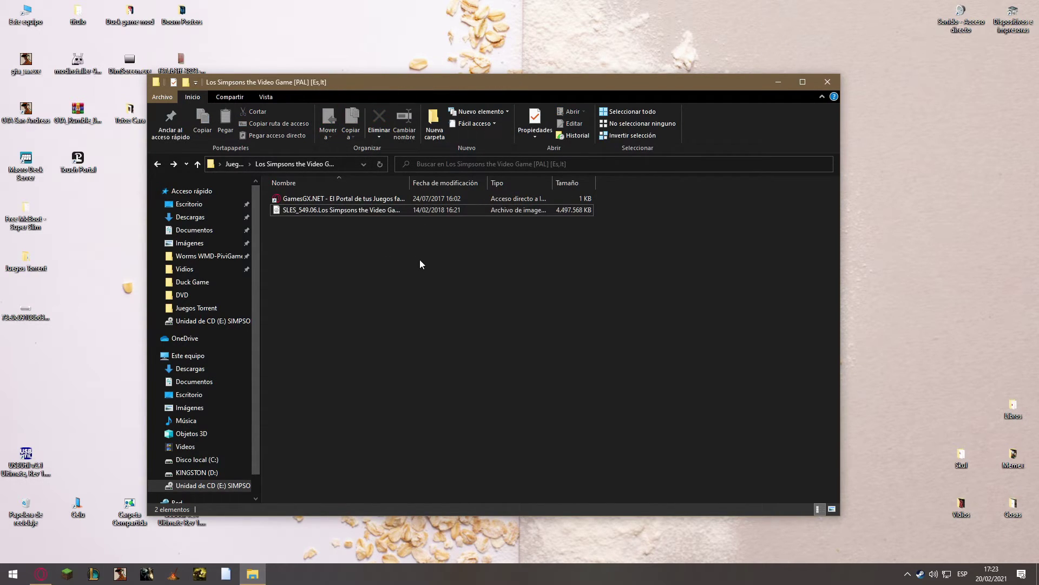
left_click_drag(410, 183, 455, 196)
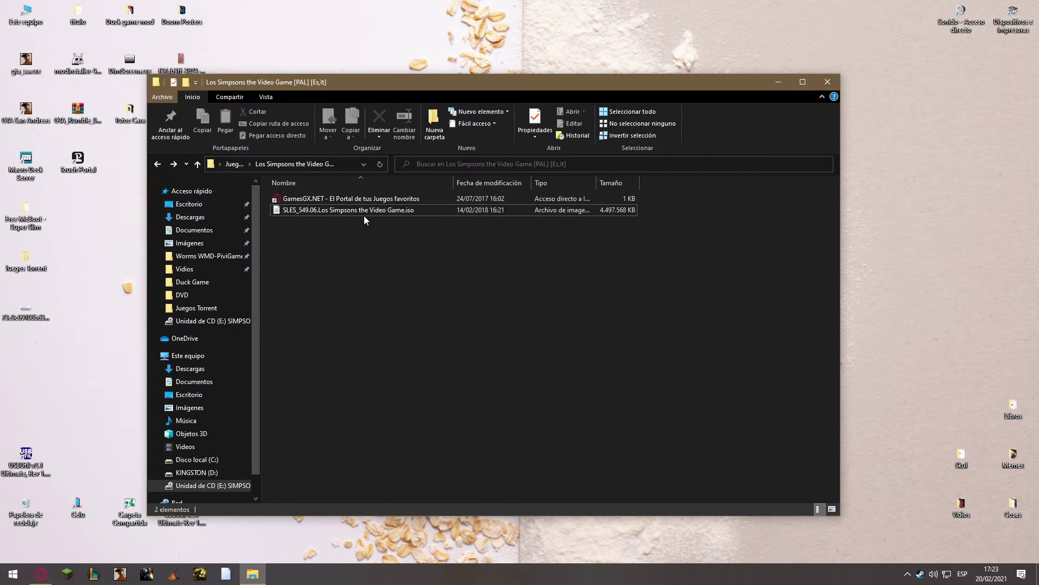
left_click_drag(363, 212, 433, 270)
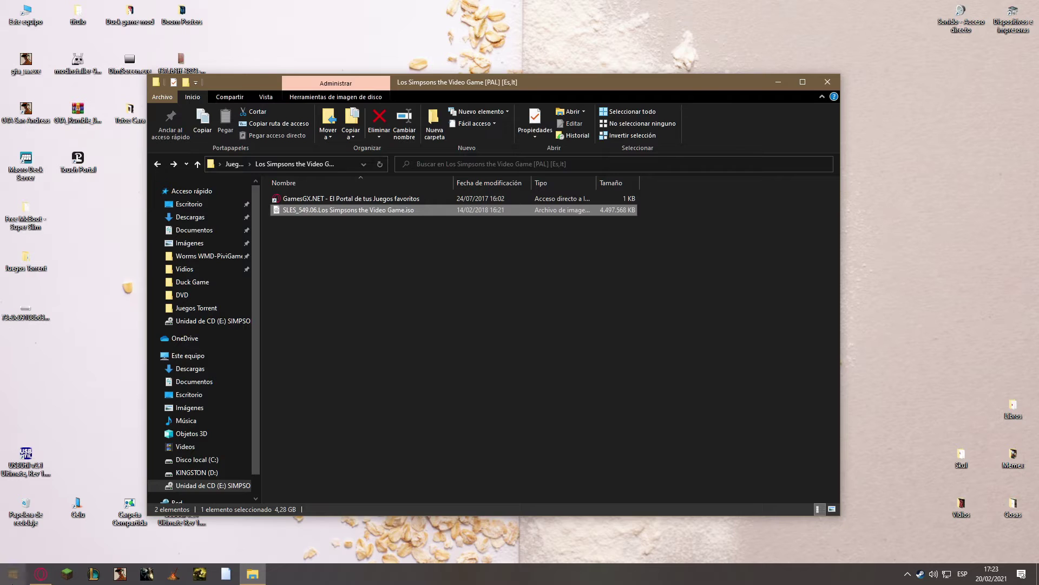
Open the DVD folder of the KINGSTON (D:) drive in a second File Explorer window beside the game folder.
left_click(13, 574)
left_click(254, 312)
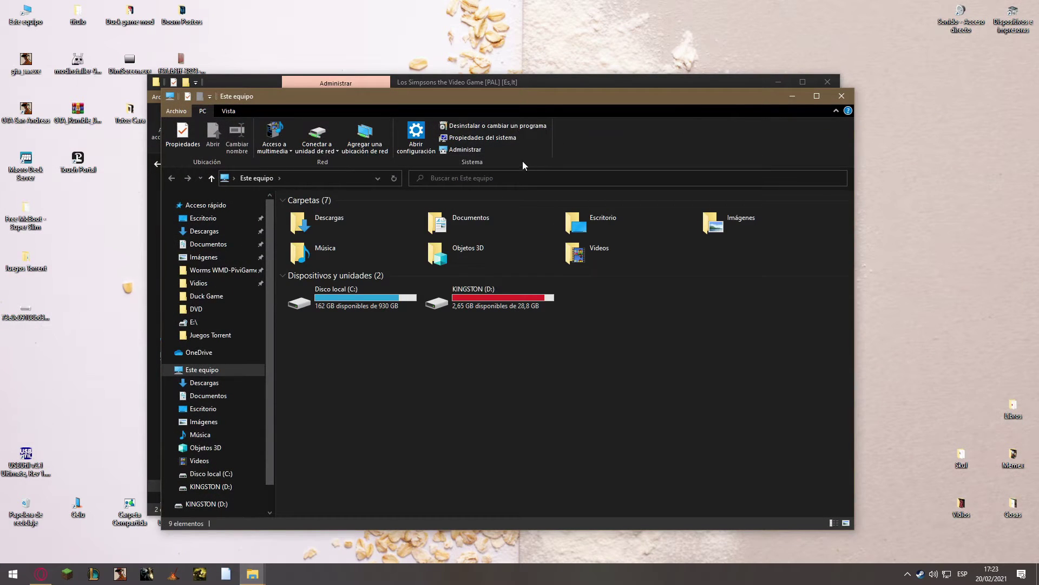
double_click(512, 302)
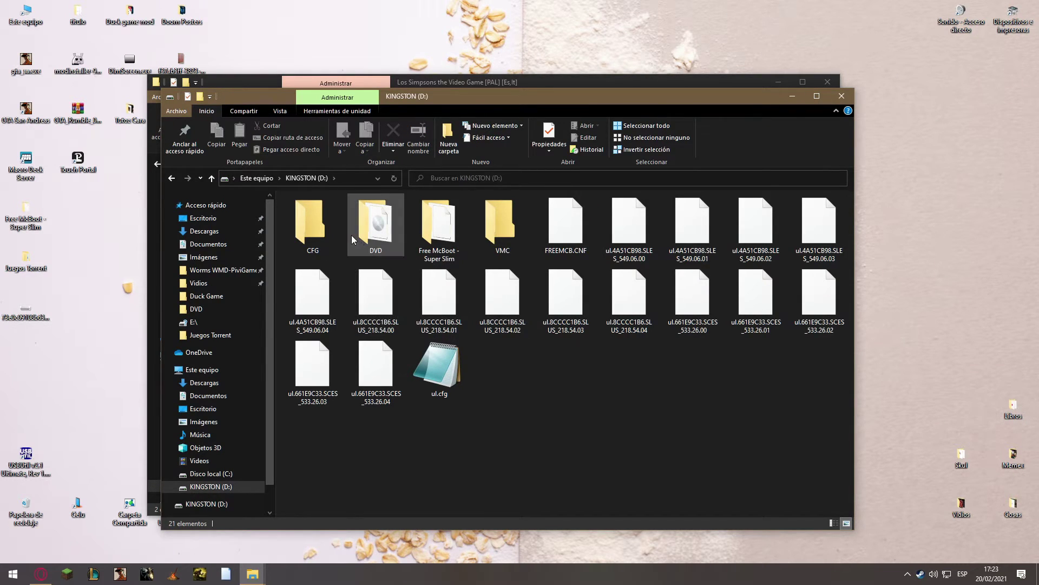
left_click_drag(400, 91, 531, 54)
left_click(512, 216)
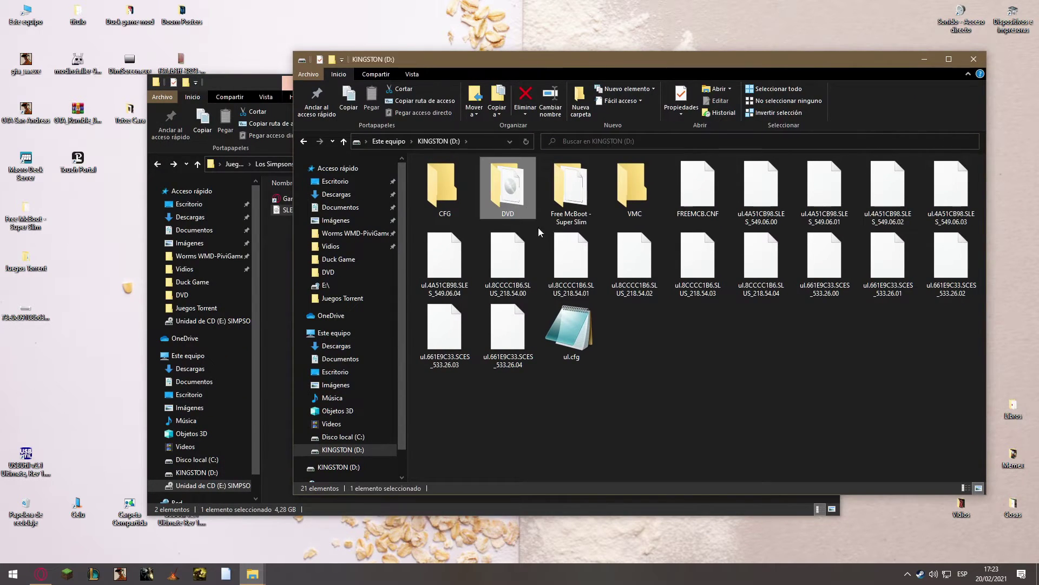
double_click(506, 198)
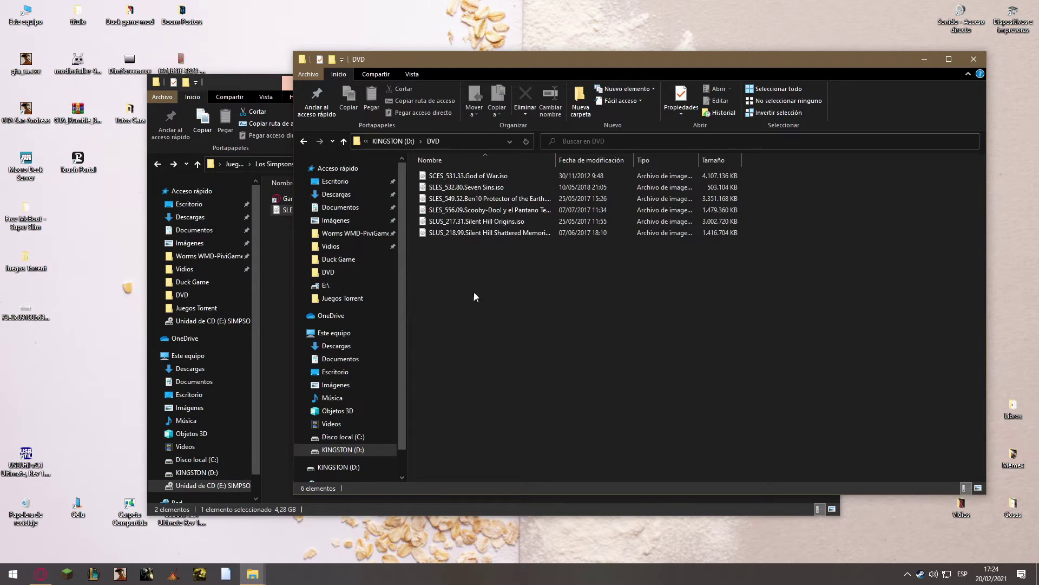
Permanently delete SLES_532.80.Seven Sins.iso from the DVD folder on the KINGSTON drive.
left_click_drag(475, 297, 550, 151)
left_click(538, 303)
left_click(465, 187)
key("Delete")
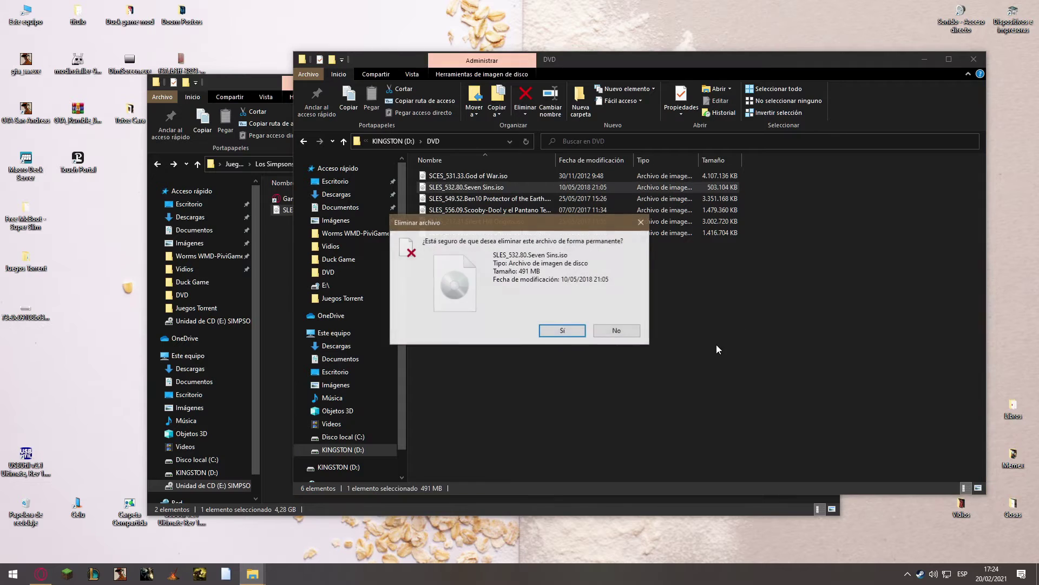
left_click(562, 330)
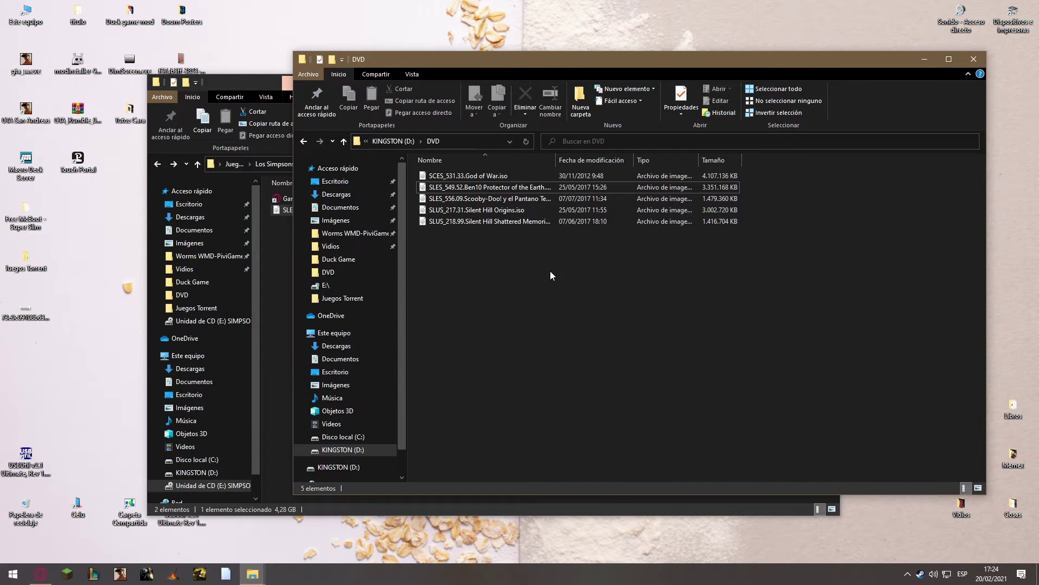
Return to the root of the KINGSTON (D:) drive and select the USBUtil v2.1 Ultimate shortcut on the desktop.
left_click(394, 142)
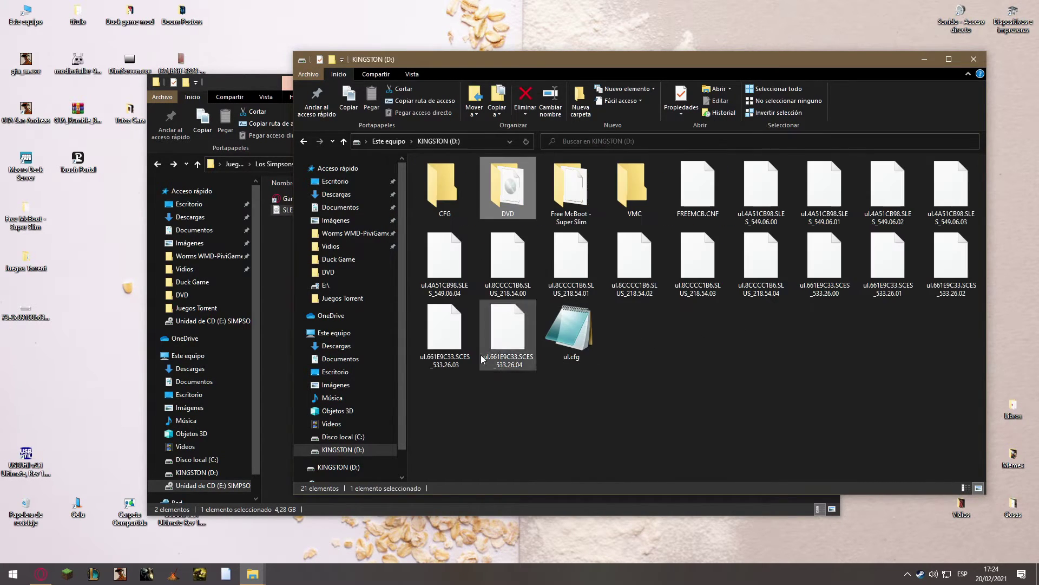
left_click_drag(417, 414, 953, 314)
left_click(956, 319)
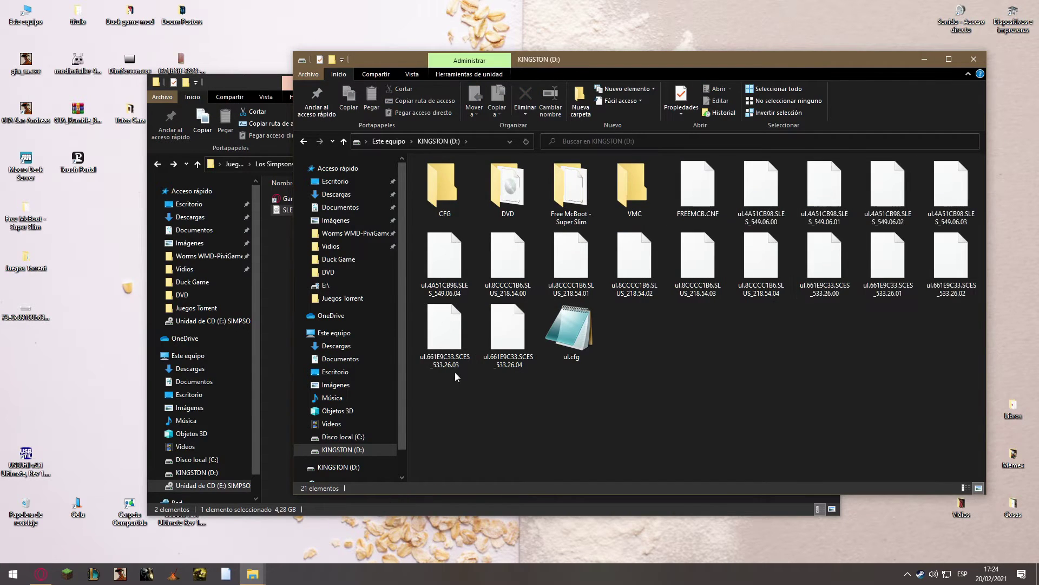
left_click(24, 455)
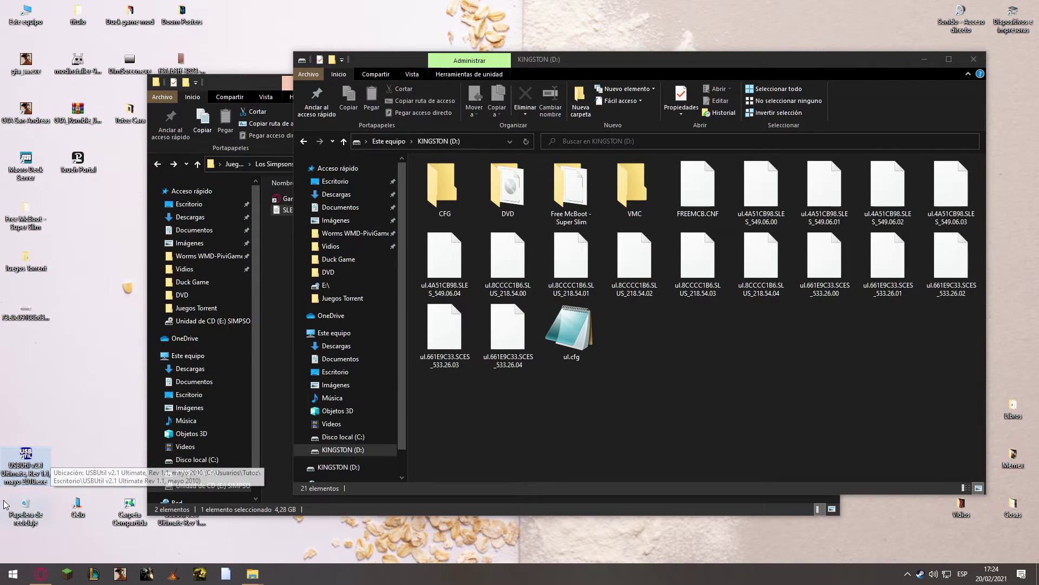
Launch USBUtil v2.1 Ultimate and load the game list from ul.cfg on the D: drive.
double_click(45, 485)
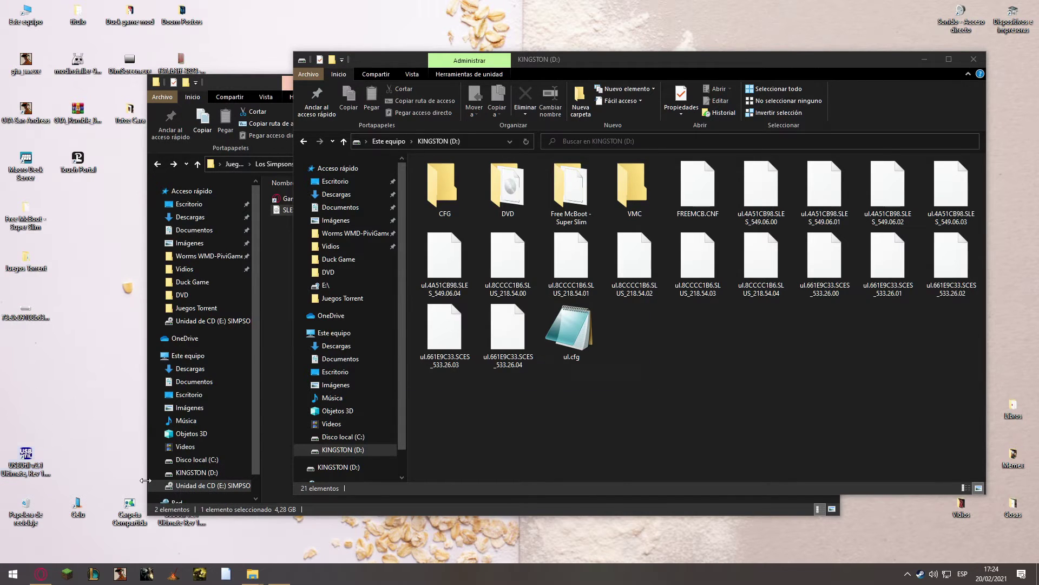
left_click(561, 322)
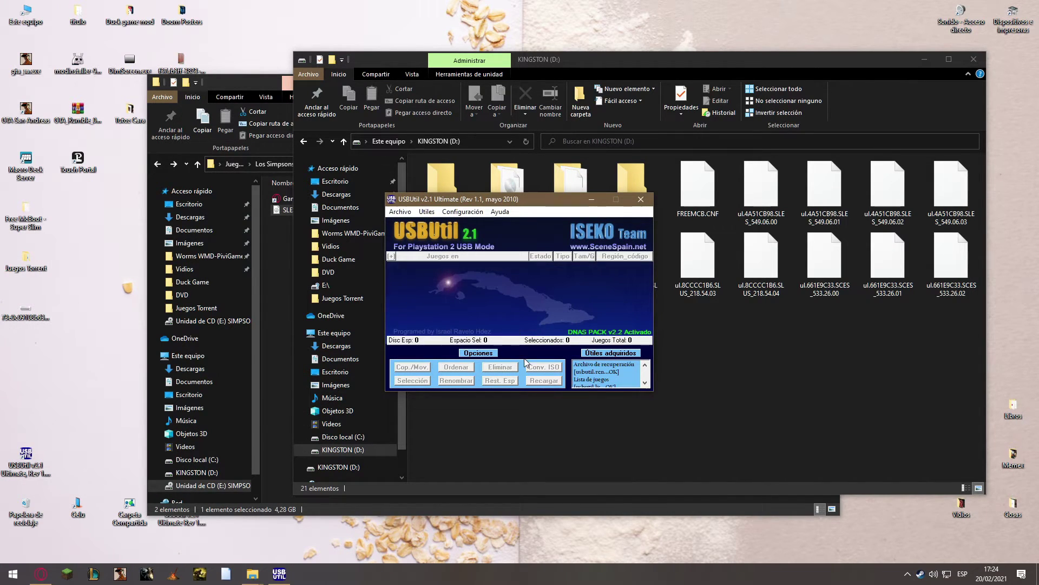
left_click(396, 212)
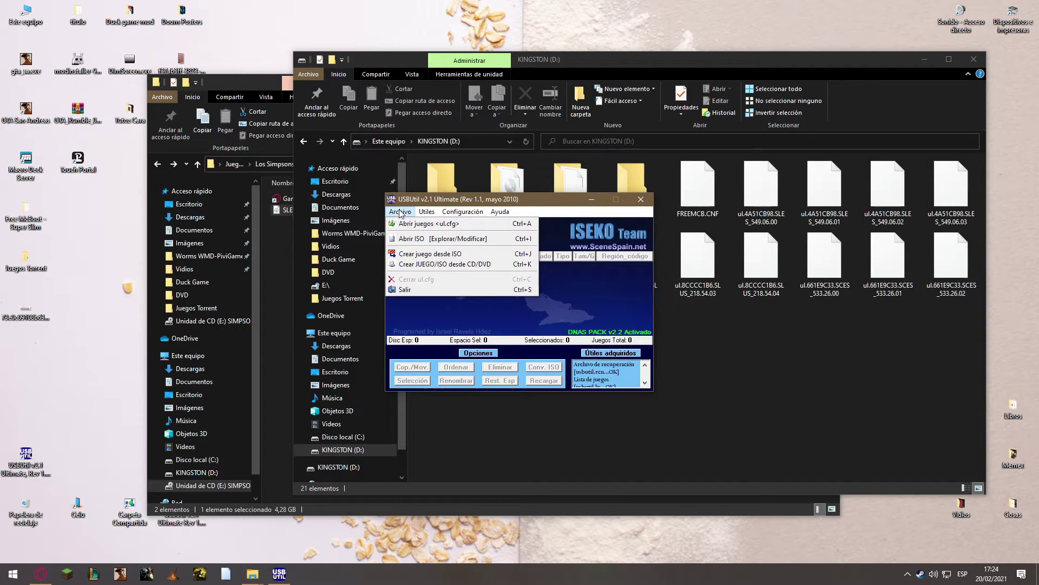
left_click(401, 213)
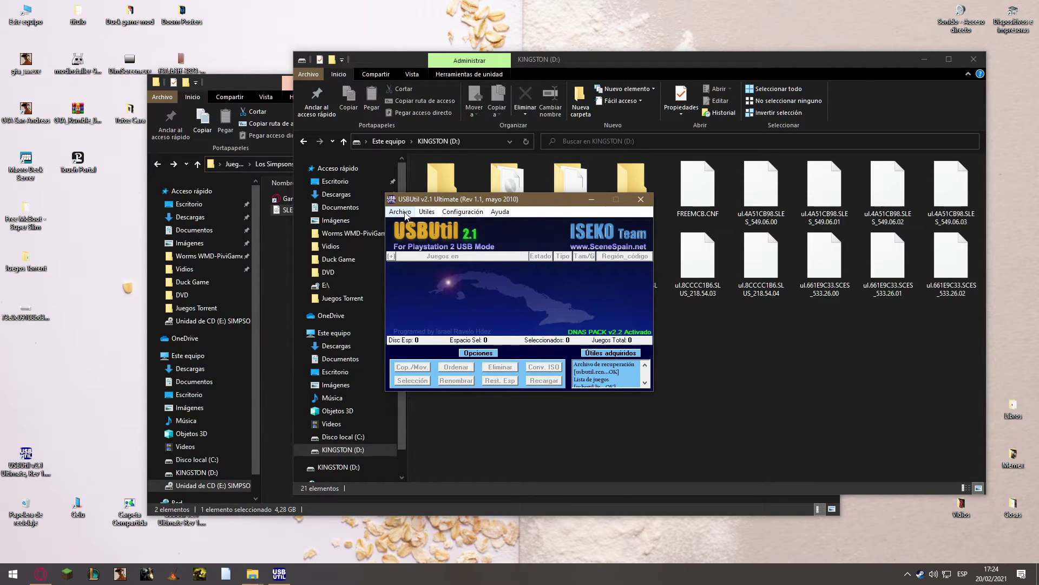
left_click(404, 213)
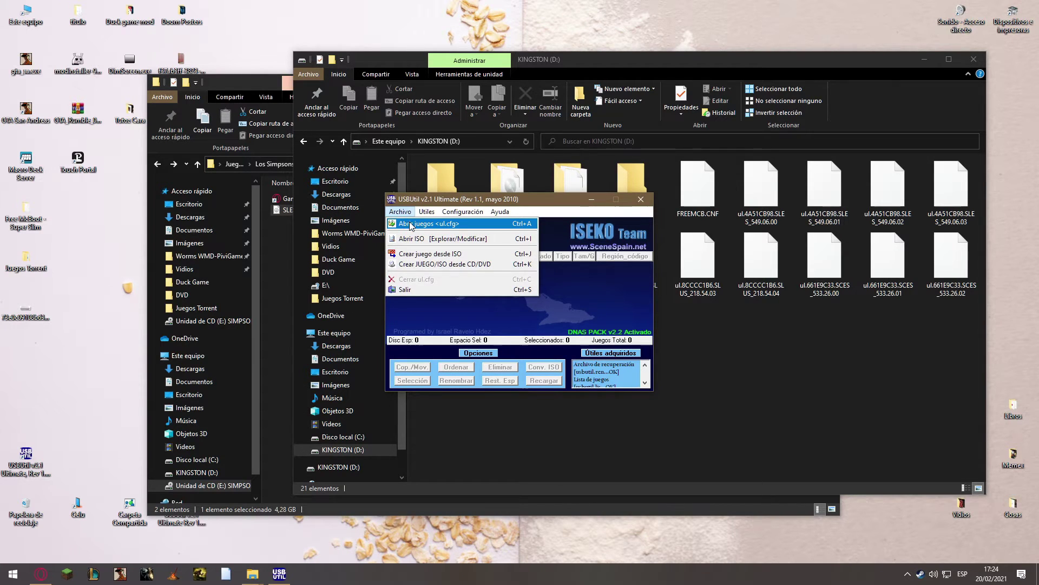
left_click(411, 225)
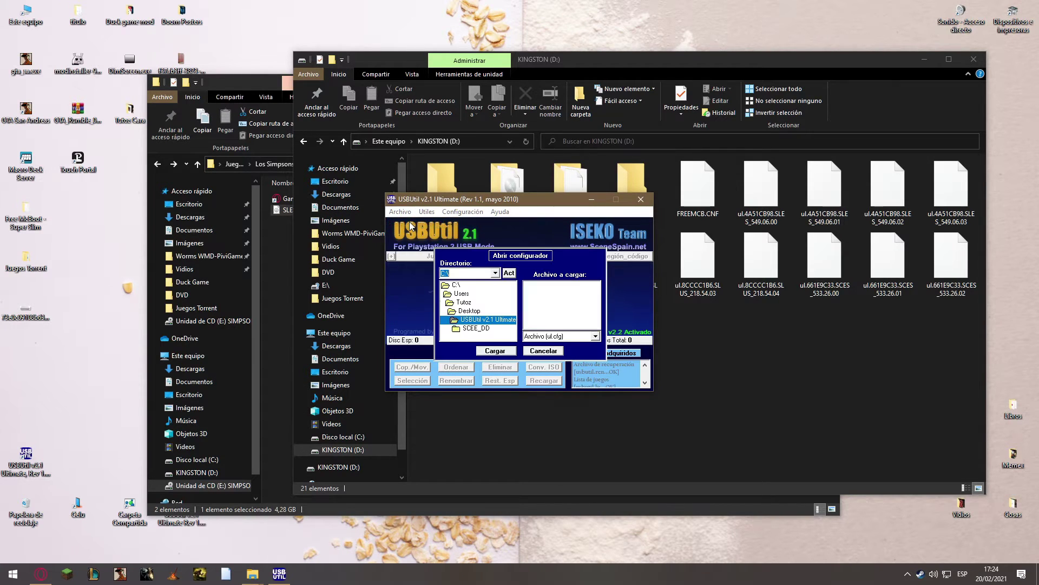
left_click(495, 274)
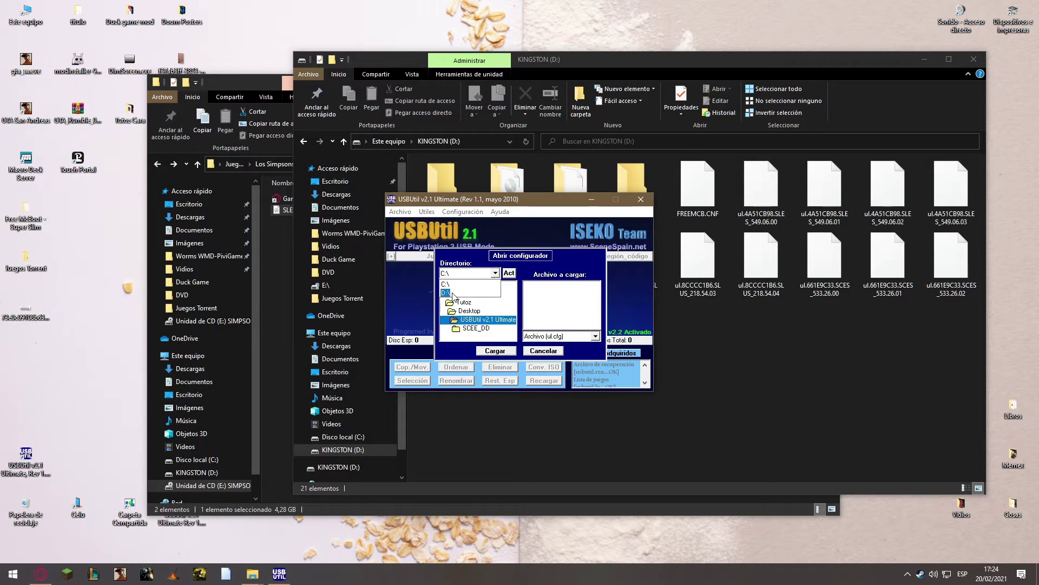
left_click(449, 293)
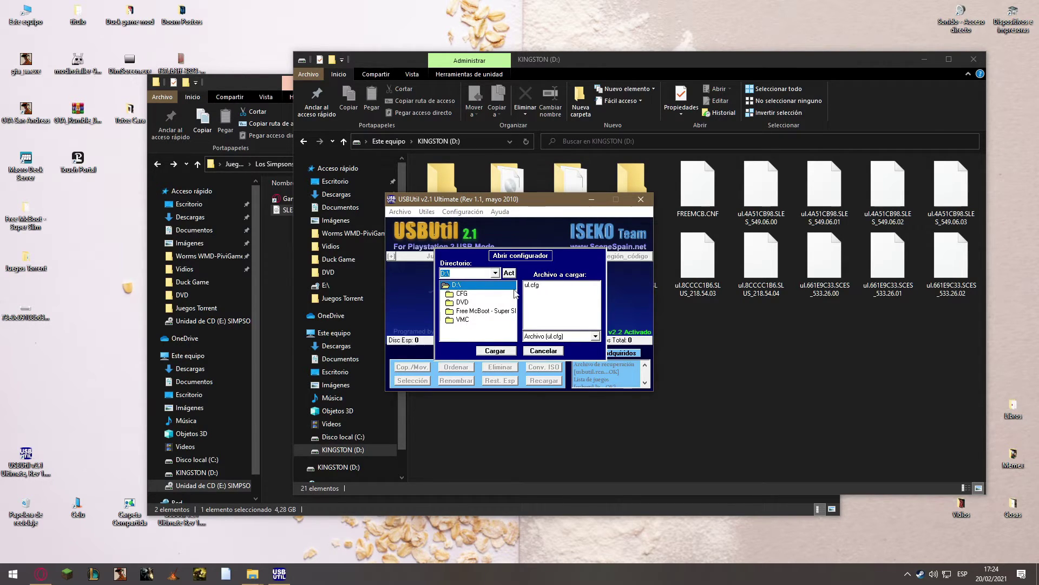
left_click(541, 285)
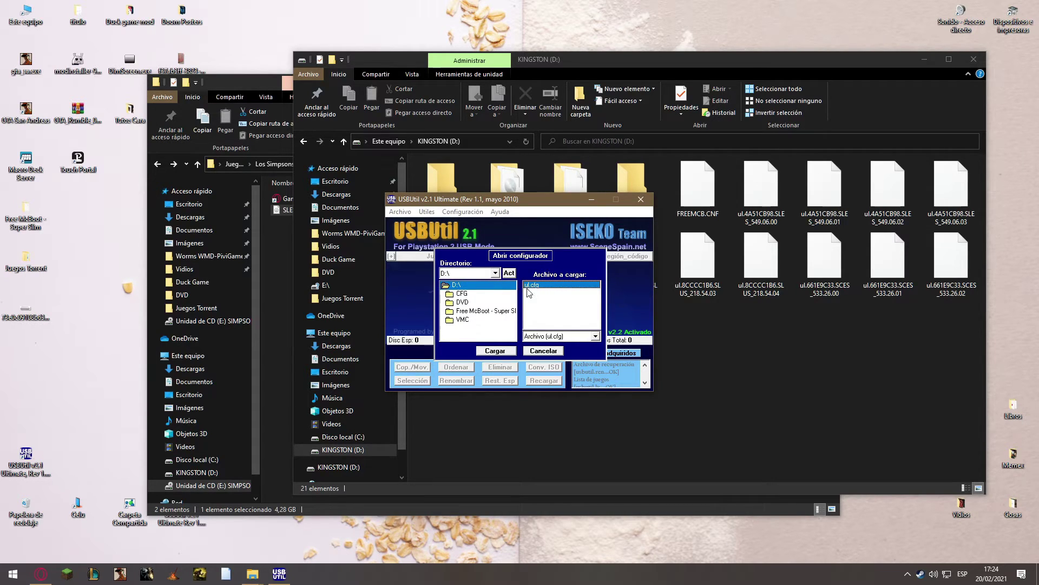
left_click(506, 351)
Delete the game Shadow of the Colossus from the D: drive's game list and accept the deletion.
left_click(422, 283)
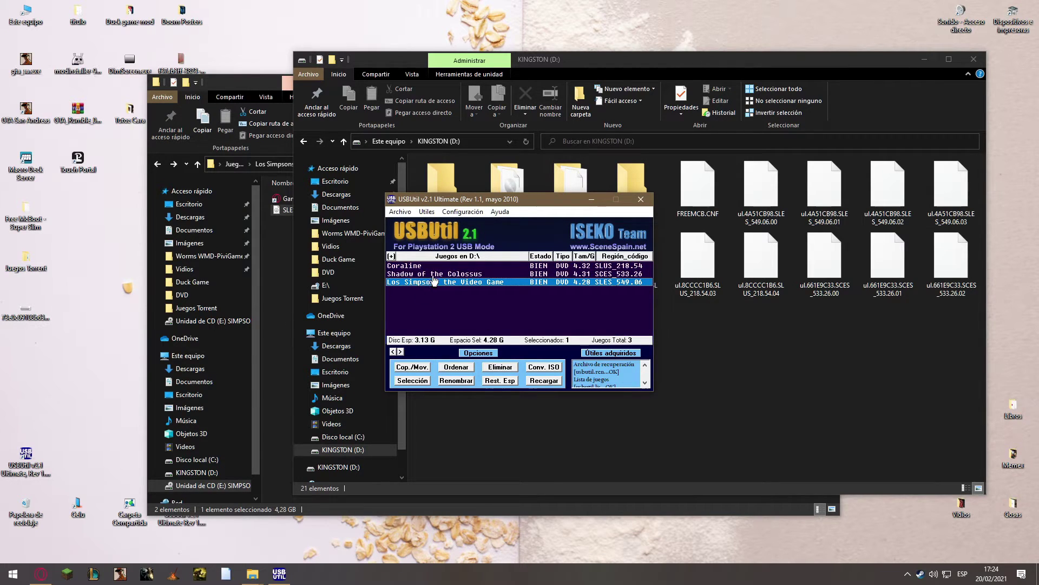
left_click(449, 275)
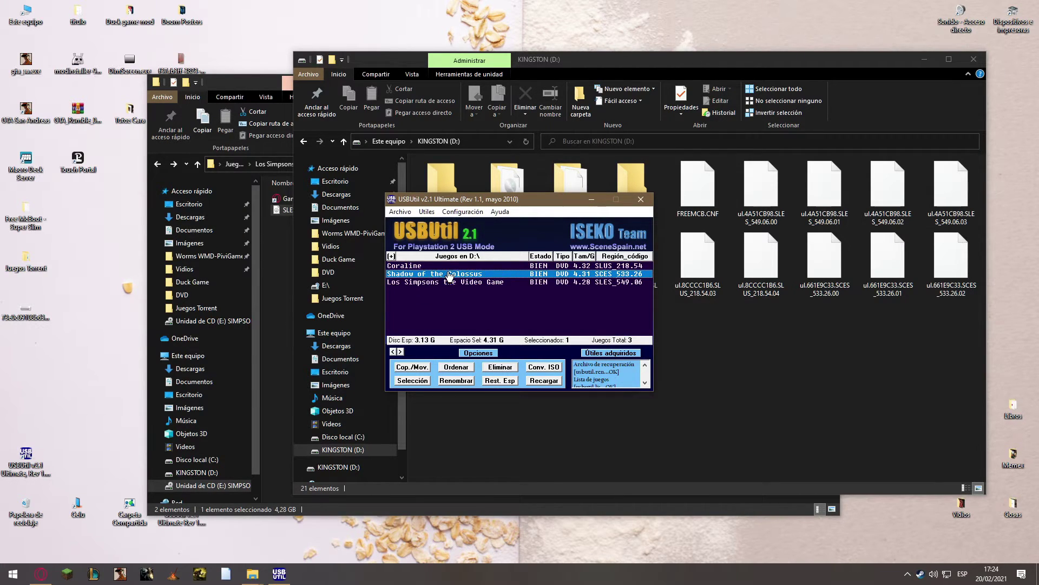
left_click(448, 266)
left_click(450, 274)
left_click(453, 282)
left_click(459, 276)
left_click(458, 282)
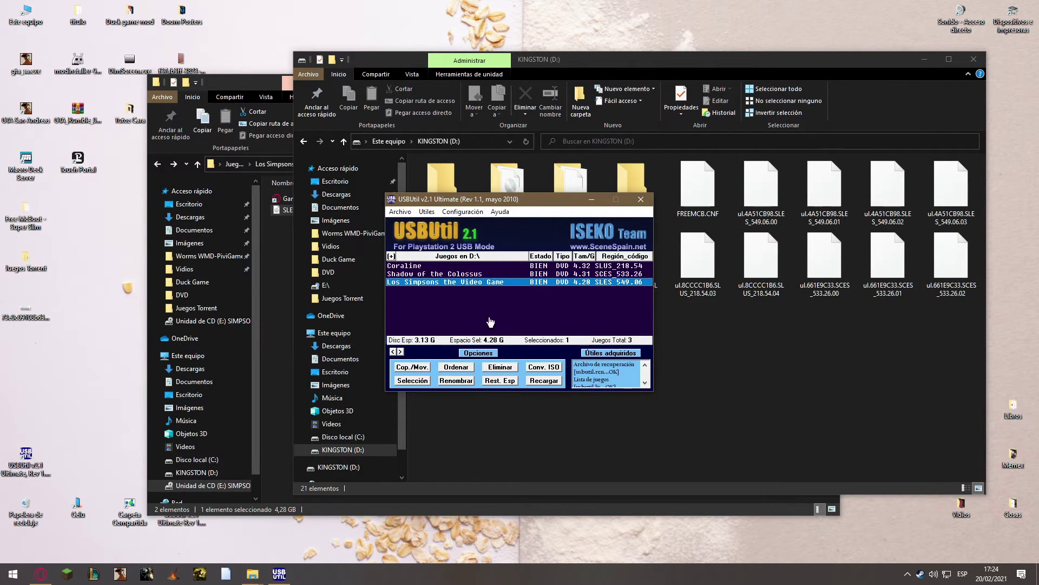
left_click(461, 275)
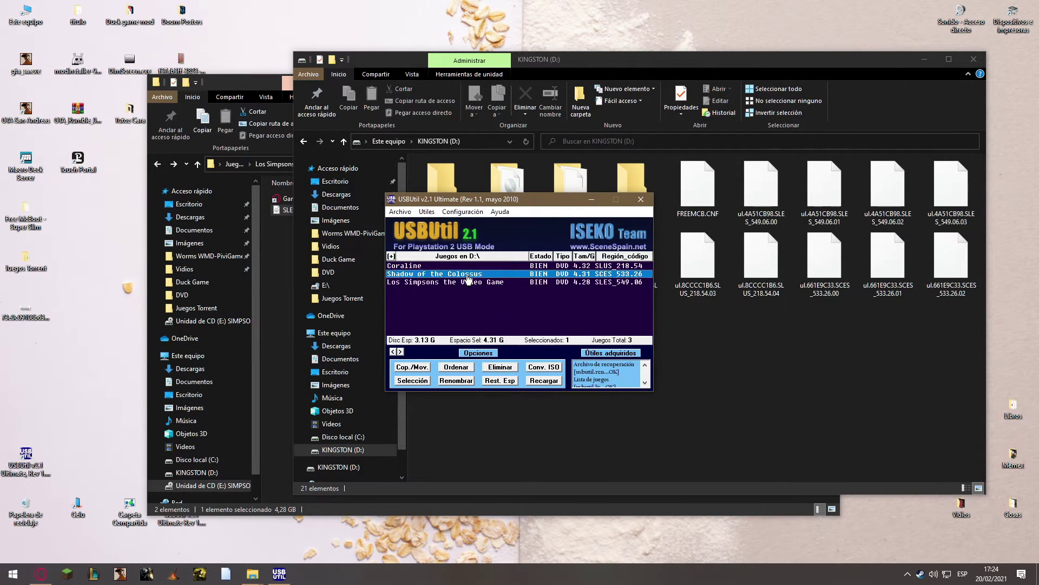
left_click(492, 367)
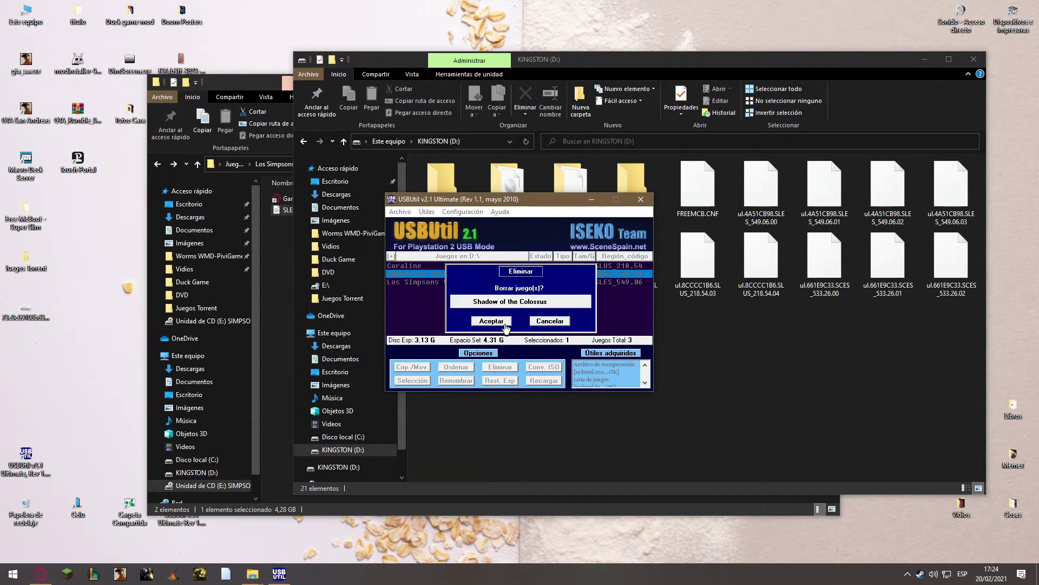
left_click(504, 323)
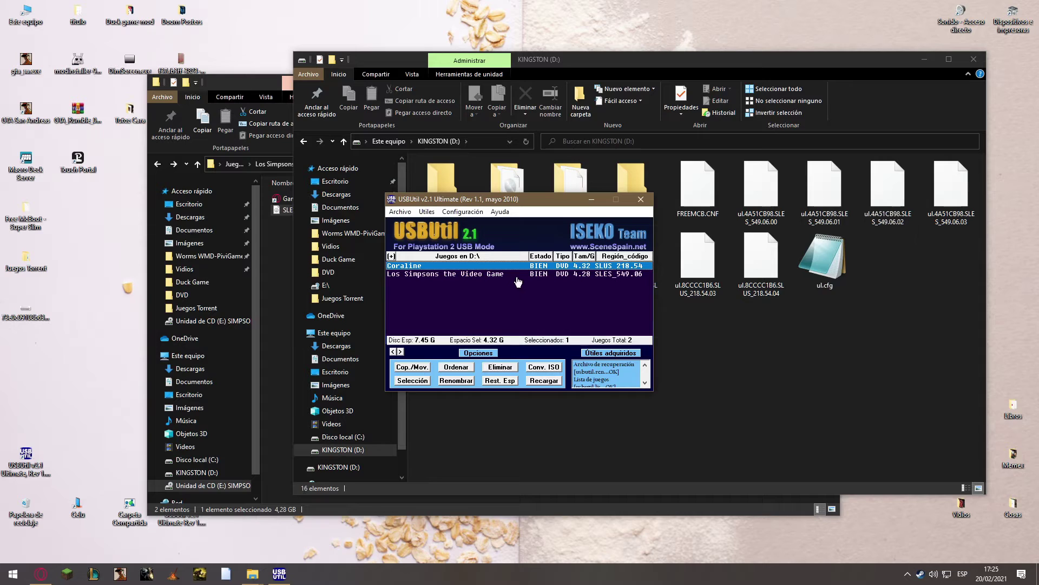
Delete the game Los Simpsons the Video Game from the D: drive's game list and accept the deletion.
left_click(517, 276)
left_click(495, 369)
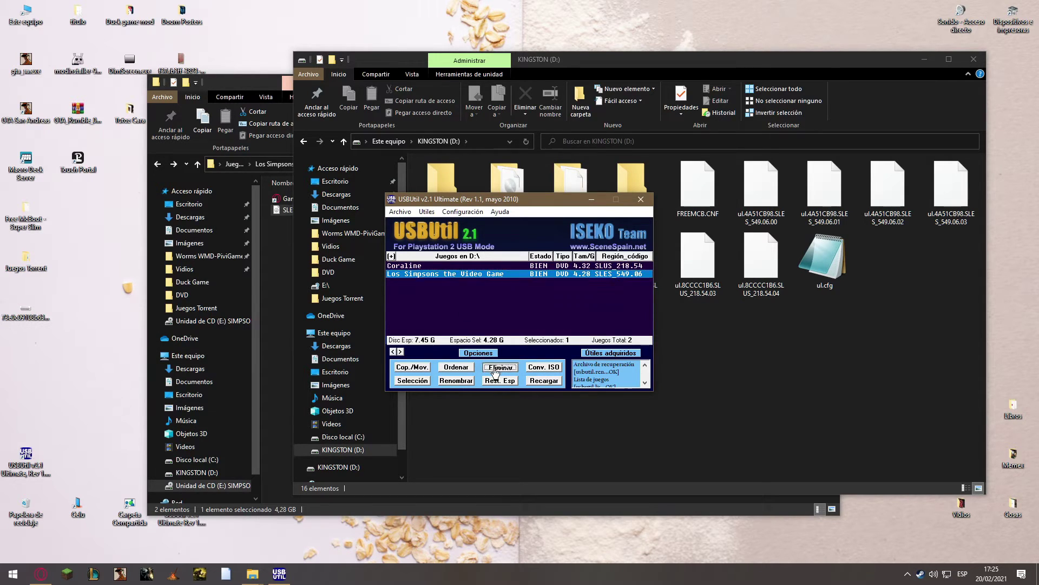
left_click(501, 322)
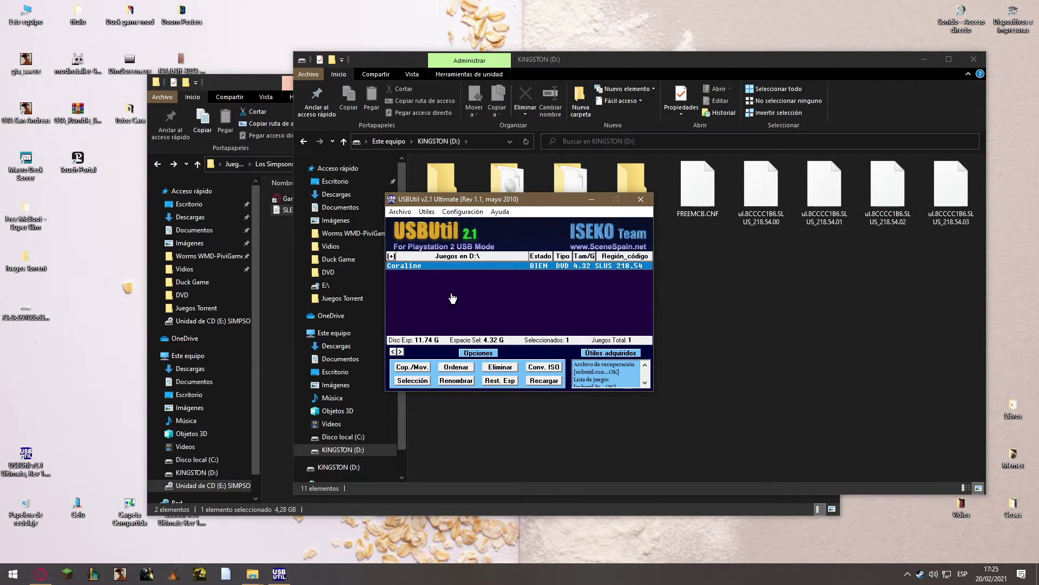
left_click(401, 212)
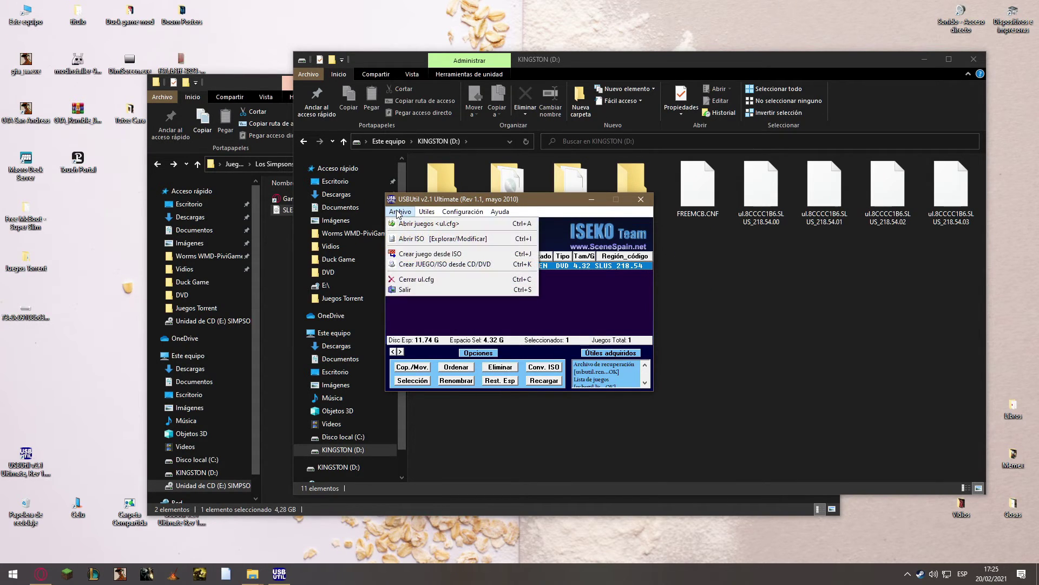
left_click(403, 212)
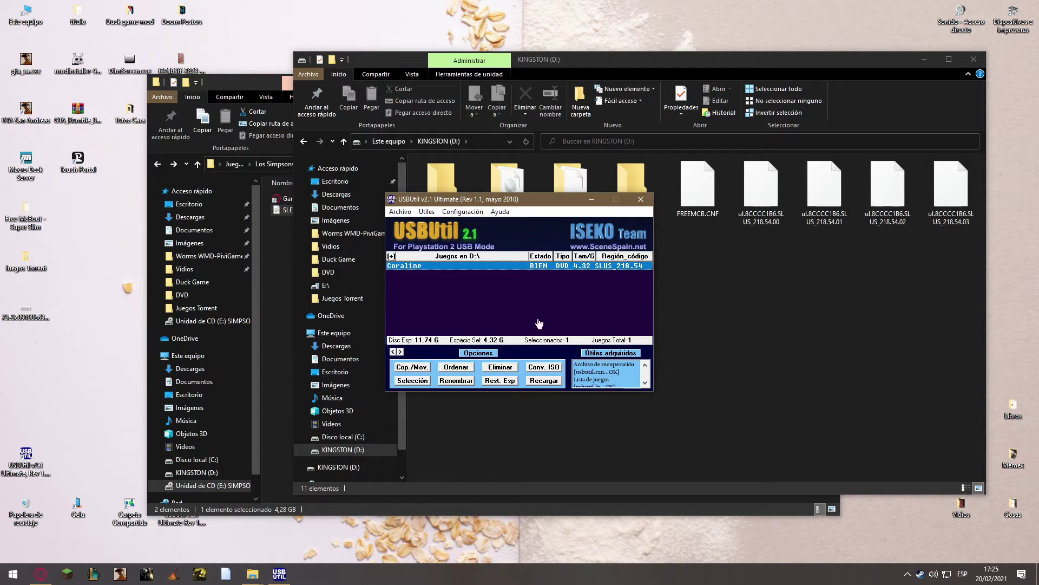
left_click(400, 211)
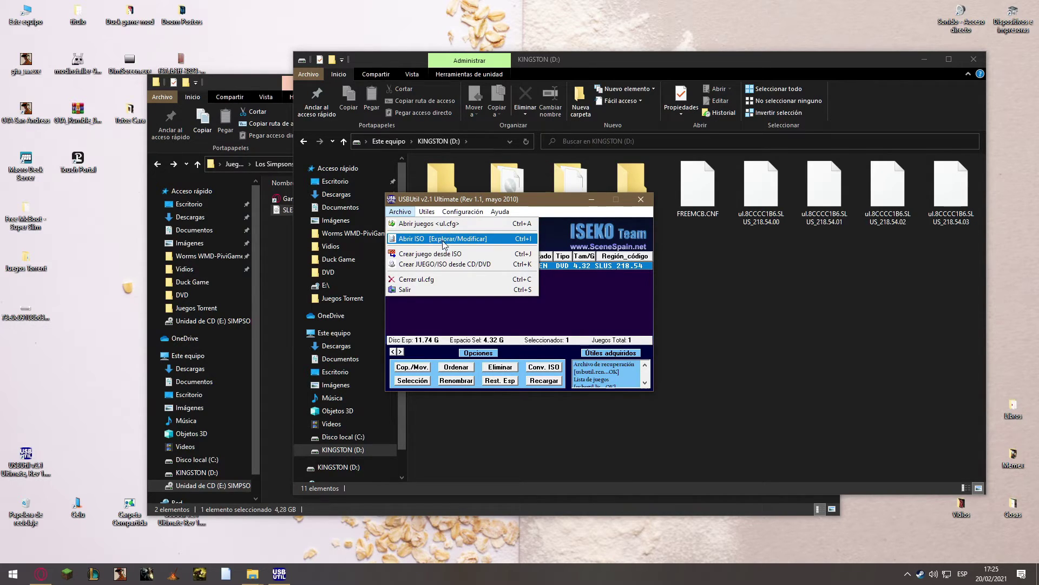
left_click(489, 256)
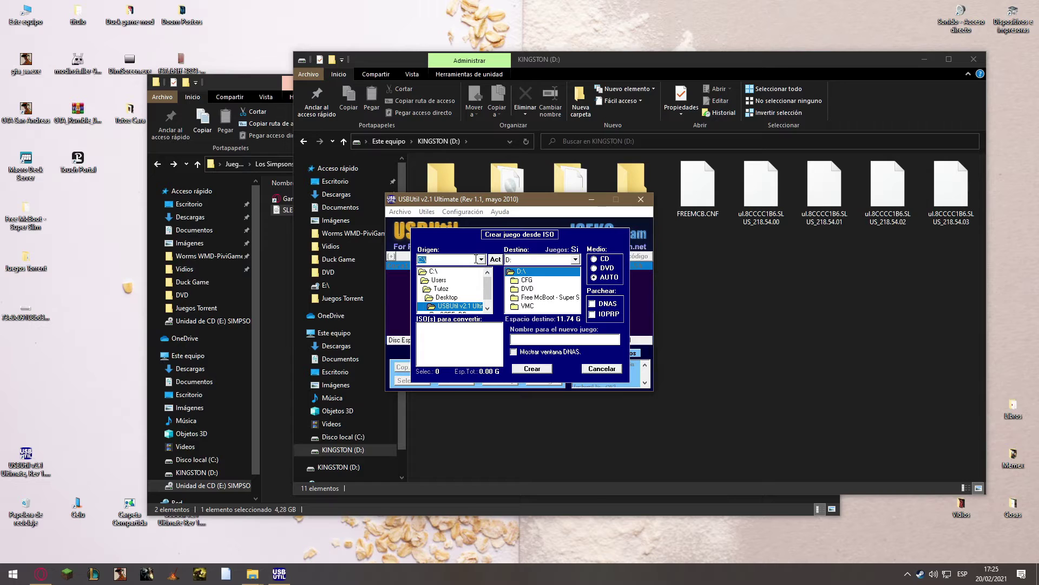
left_click(481, 259)
left_click(434, 272)
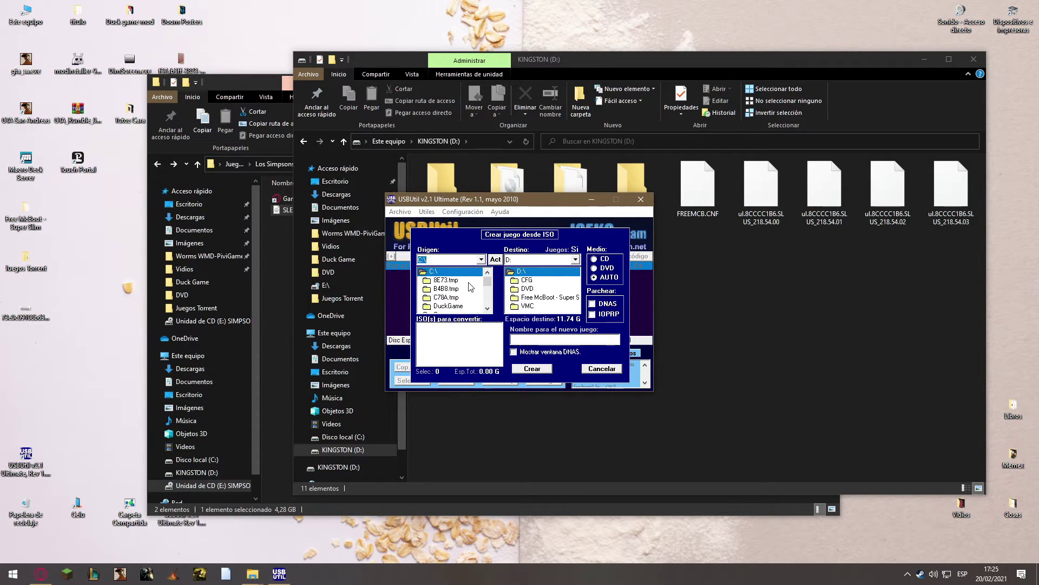
scroll(471, 287, "down", 2)
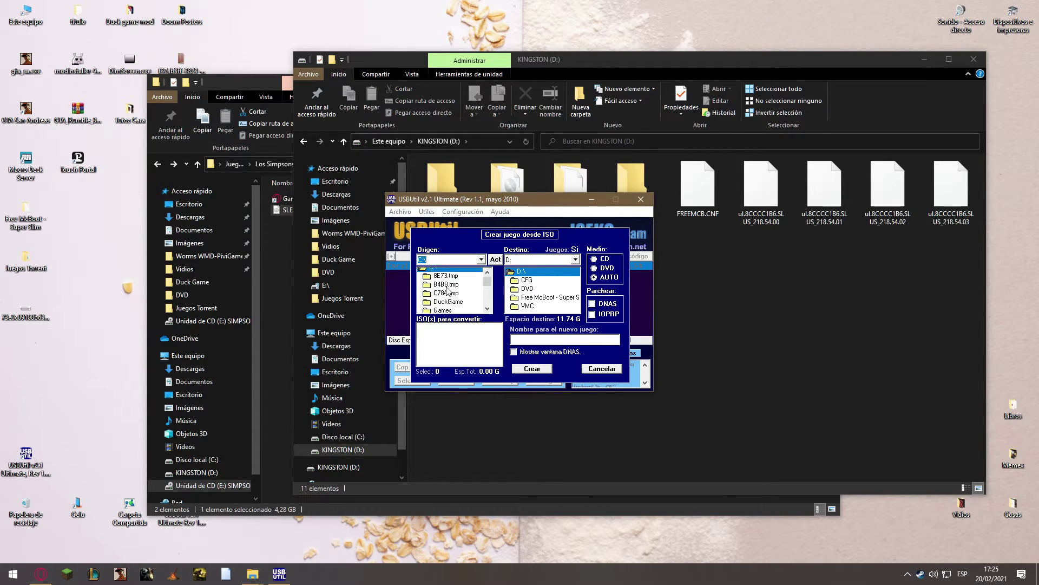
scroll(447, 291, "down", 5)
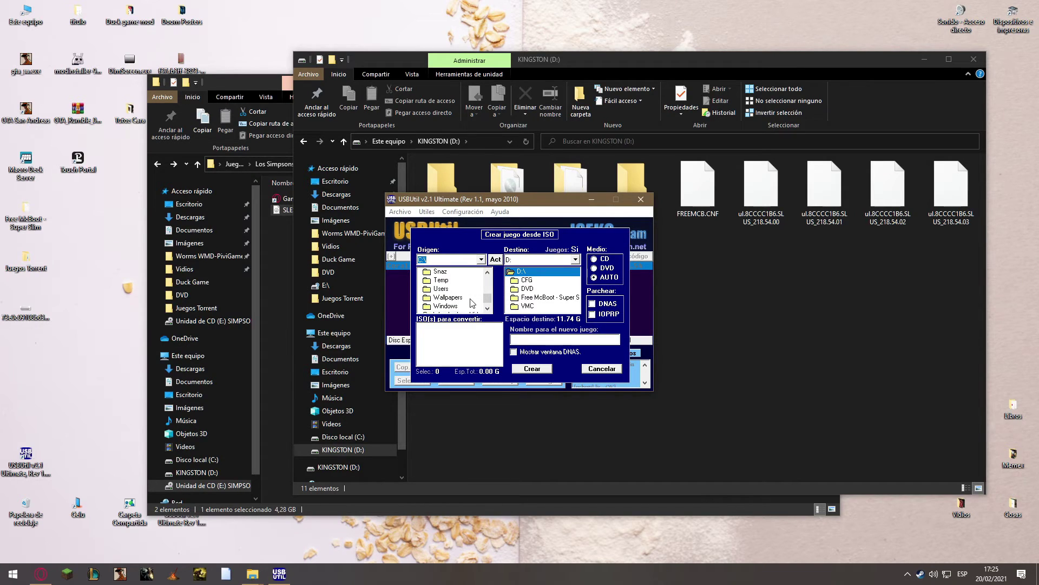
scroll(470, 301, "down", 1)
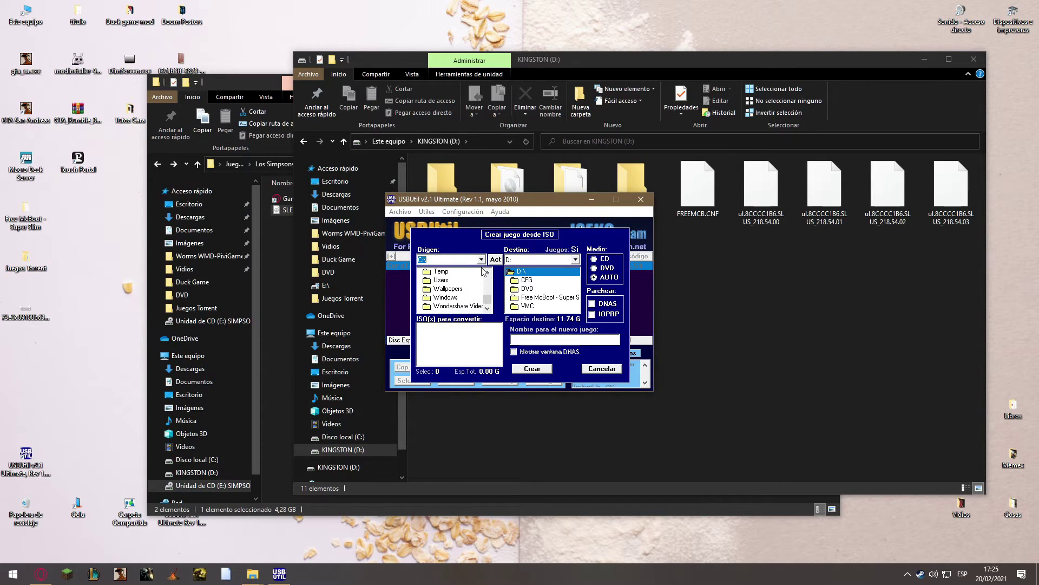
left_click(599, 369)
Start creating a game from an ISO and check the contents of the desktop's Juegos Torrent folder.
left_click(400, 211)
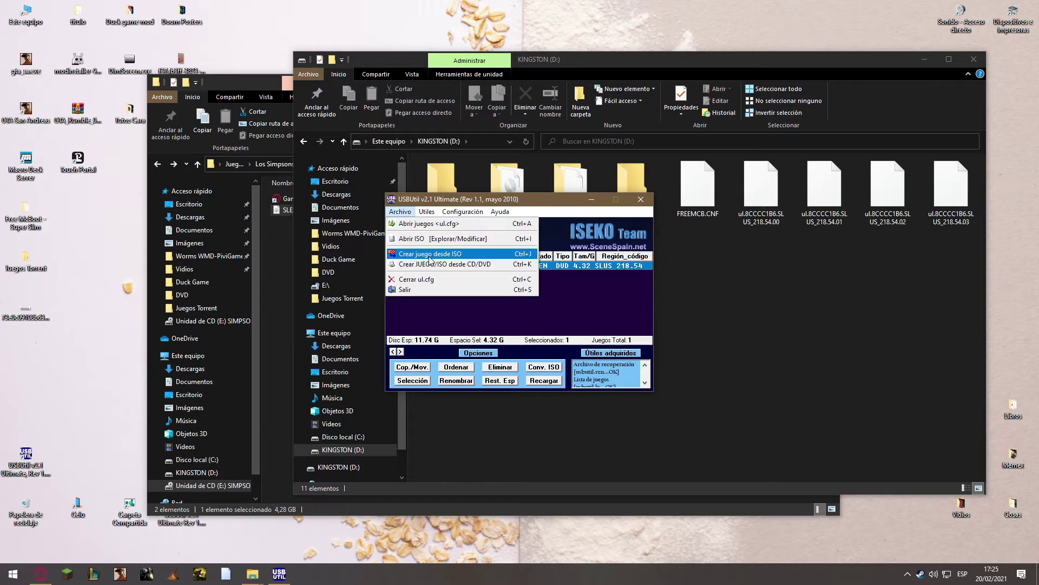
left_click(430, 257)
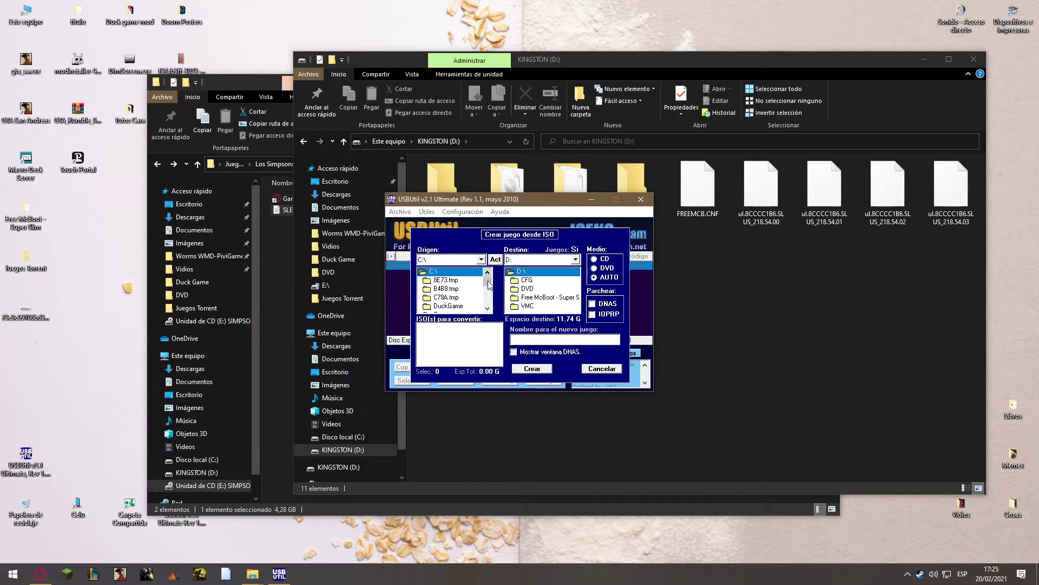
left_click_drag(489, 285, 486, 292)
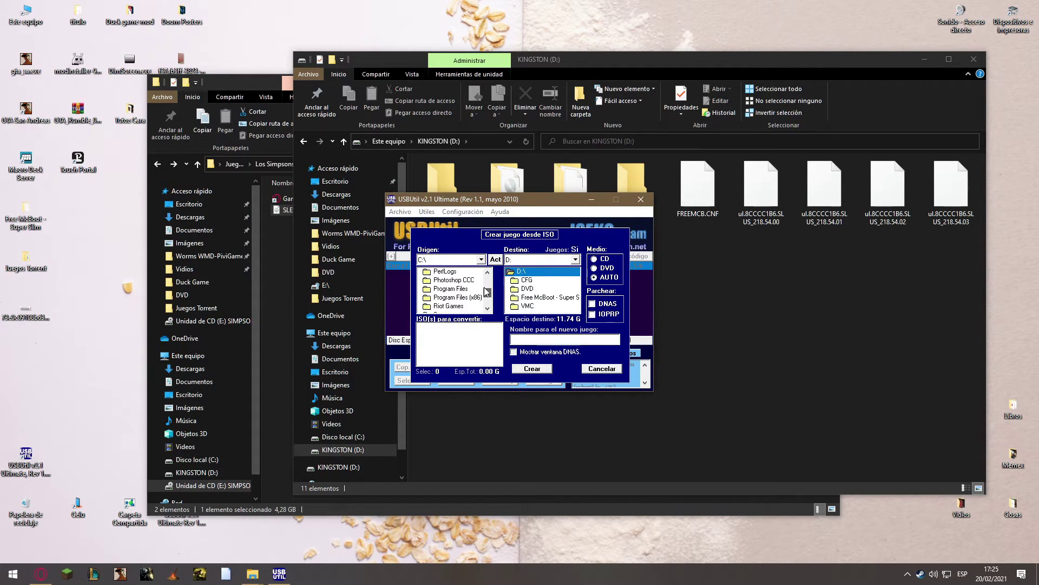
double_click(29, 268)
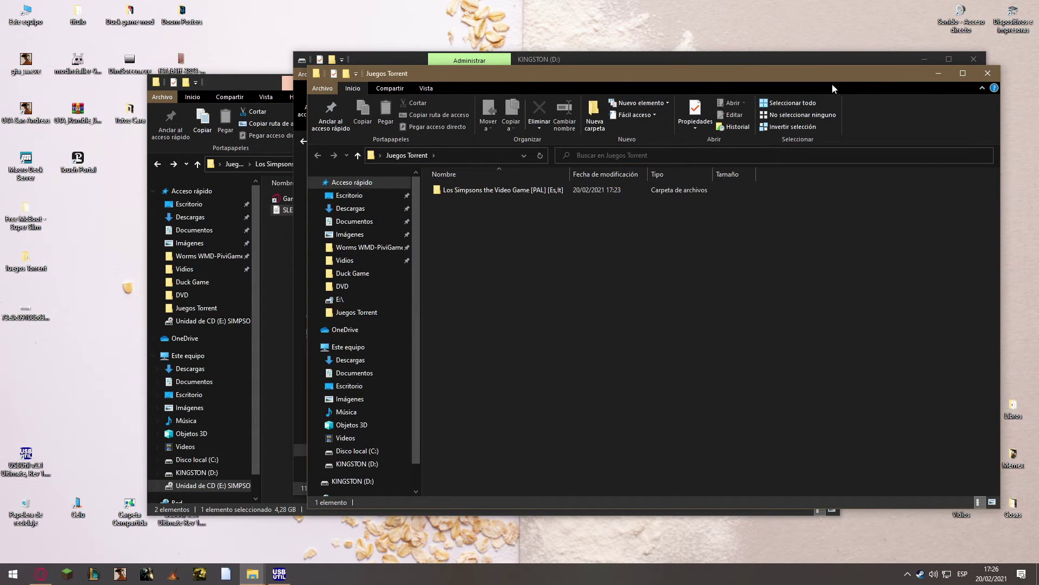
left_click(988, 73)
Set the source folder to the Los Simpsons the Video Game folder inside Juegos Torrent on the C: drive's user desktop.
scroll(464, 292, "up", 5)
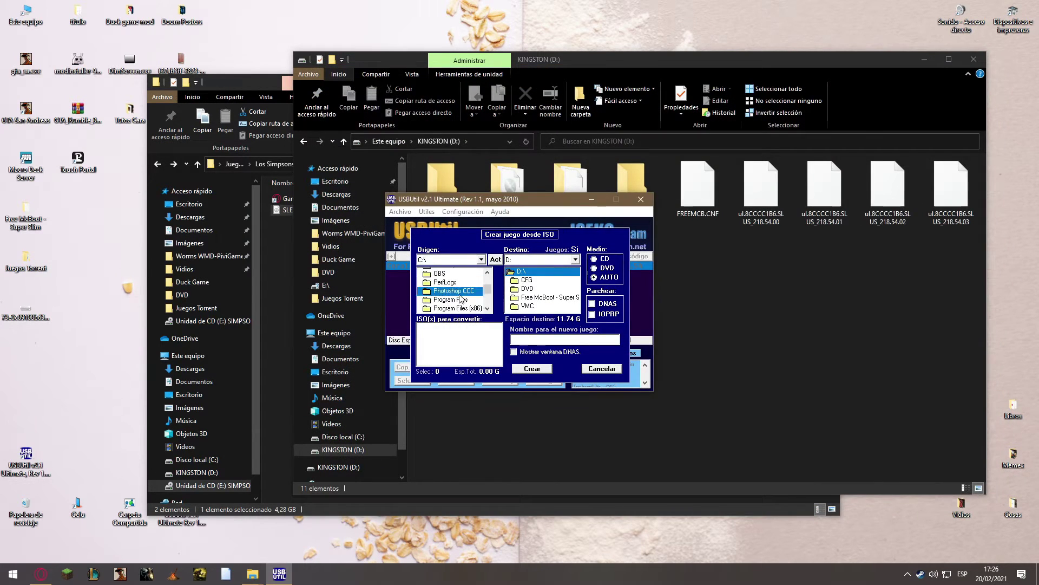
scroll(464, 295, "down", 5)
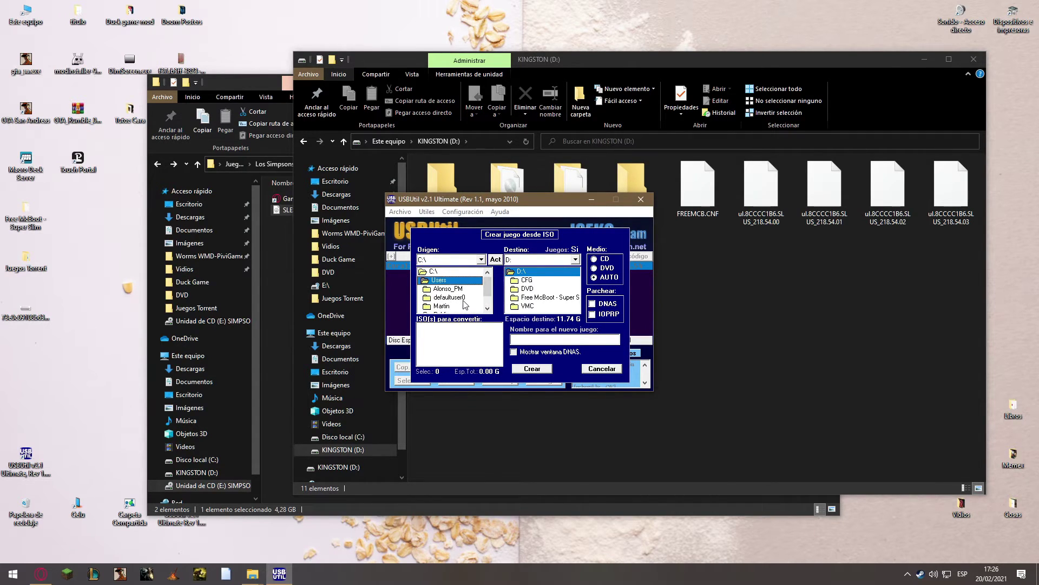
double_click(449, 281)
double_click(457, 306)
scroll(457, 306, "down", 5)
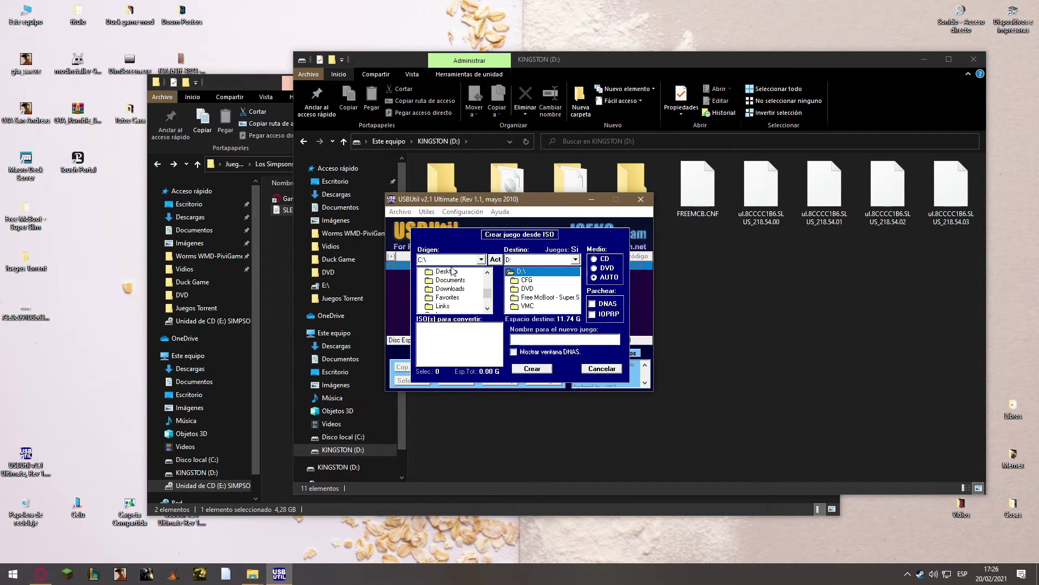
double_click(447, 276)
scroll(458, 299, "down", 3)
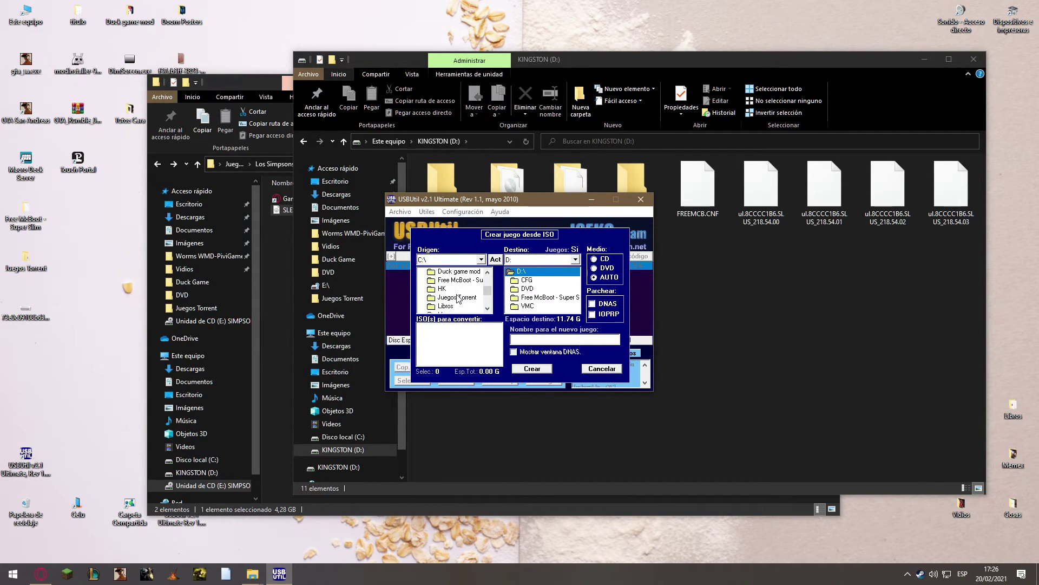
left_click(464, 273)
double_click(466, 274)
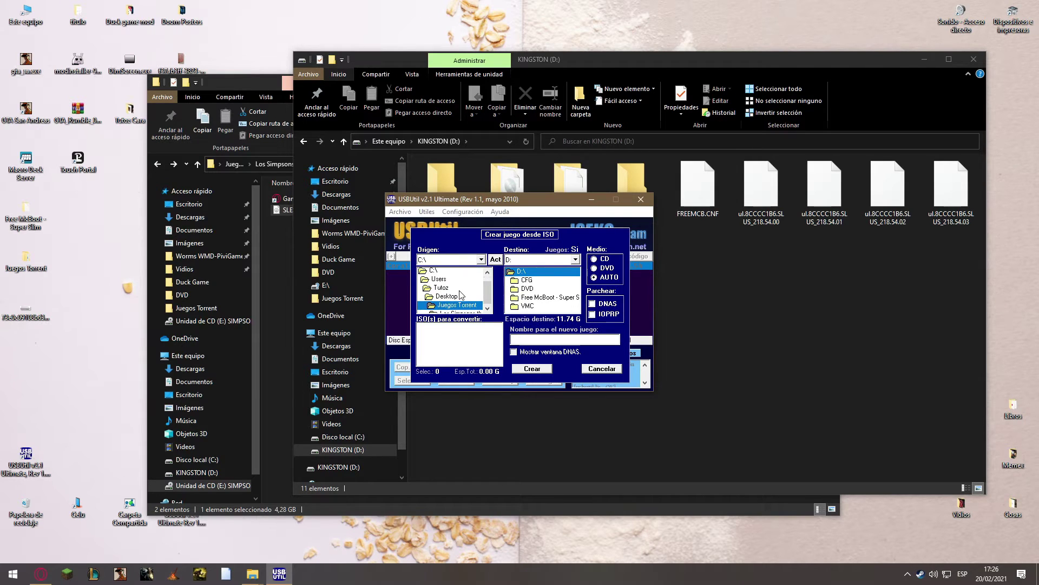
left_click(458, 307)
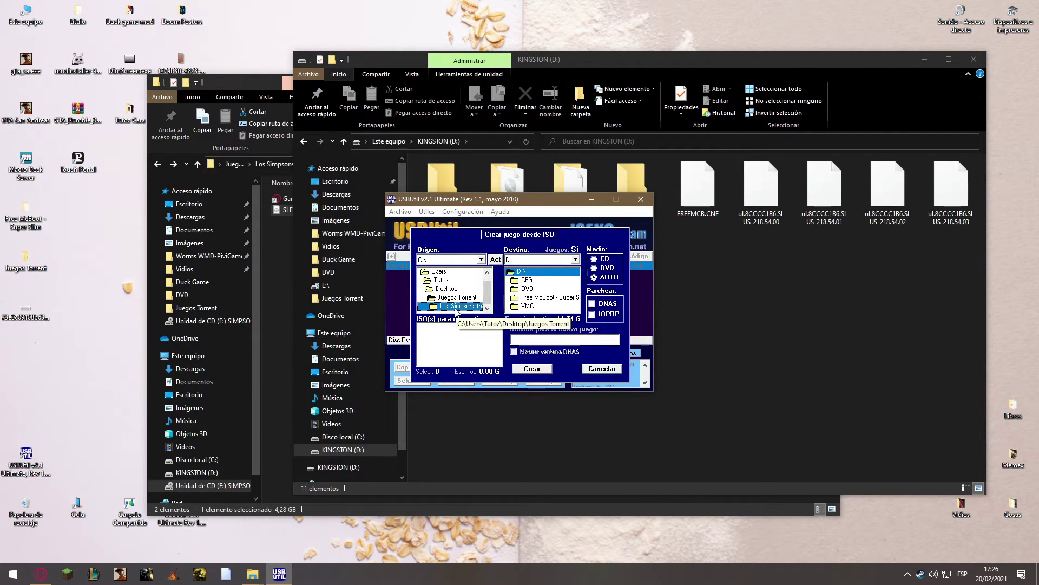
double_click(458, 307)
Choose the SLES_549.06 Los Simpsons ISO for conversion and shorten the new game's name to Los Simpsons the Video Game.
left_click(440, 327)
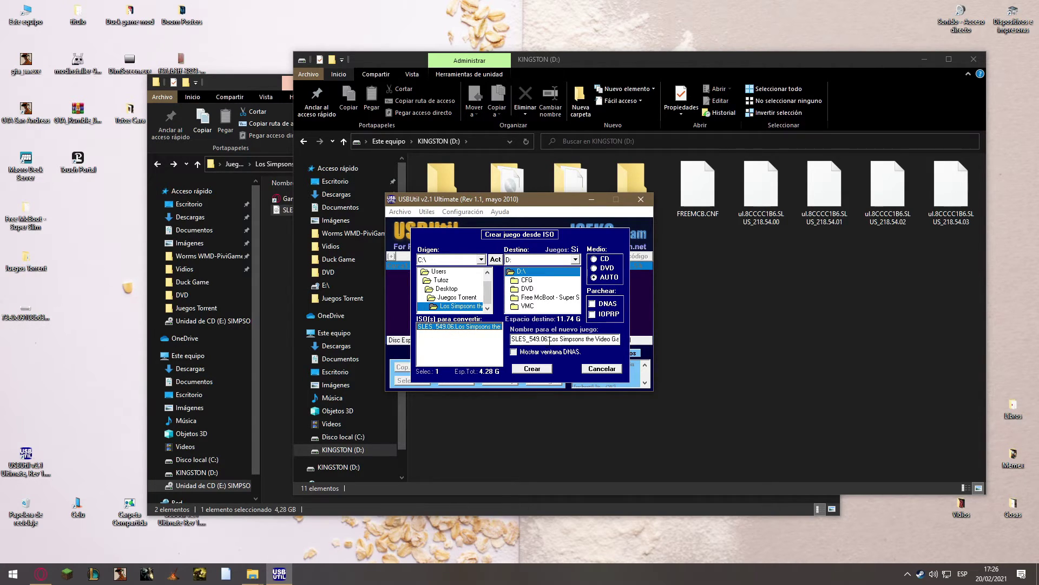
left_click_drag(549, 341, 362, 341)
key("BackSpace")
Set the root of D:\ as the destination and start creating the game.
left_click(544, 260)
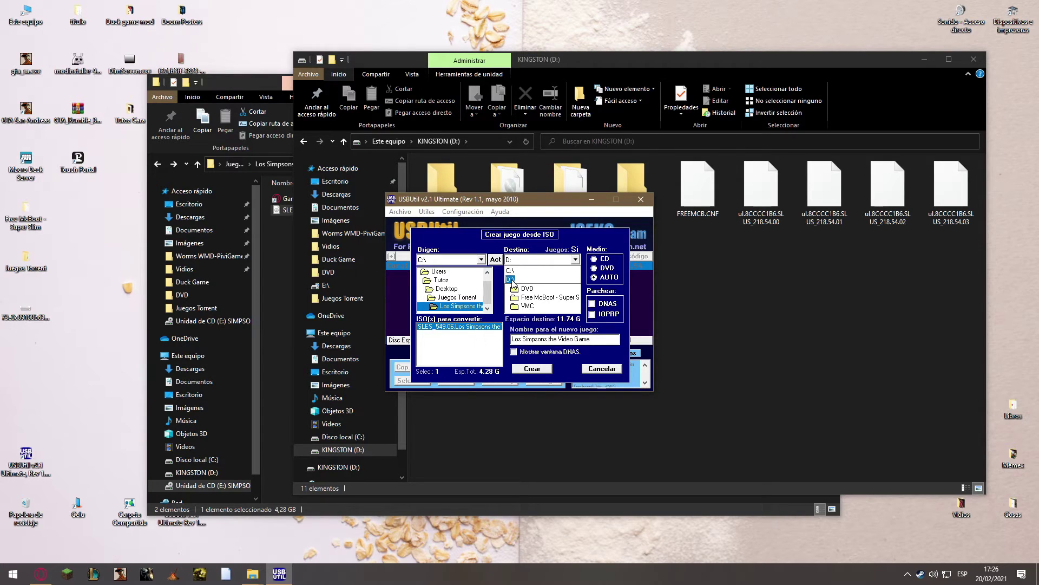
double_click(511, 279)
left_click(536, 274)
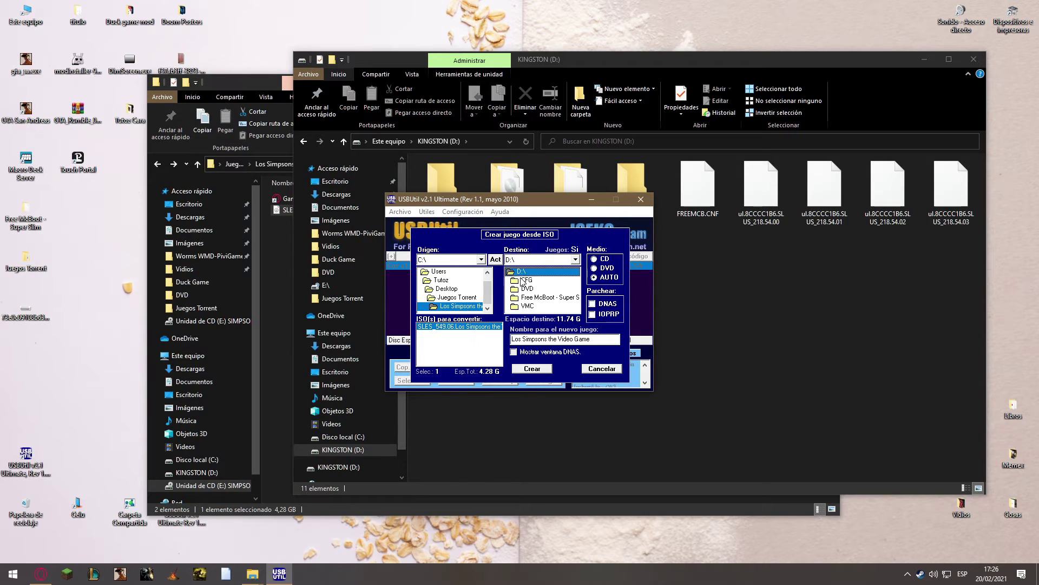
left_click(548, 291)
left_click(549, 270)
left_click(549, 368)
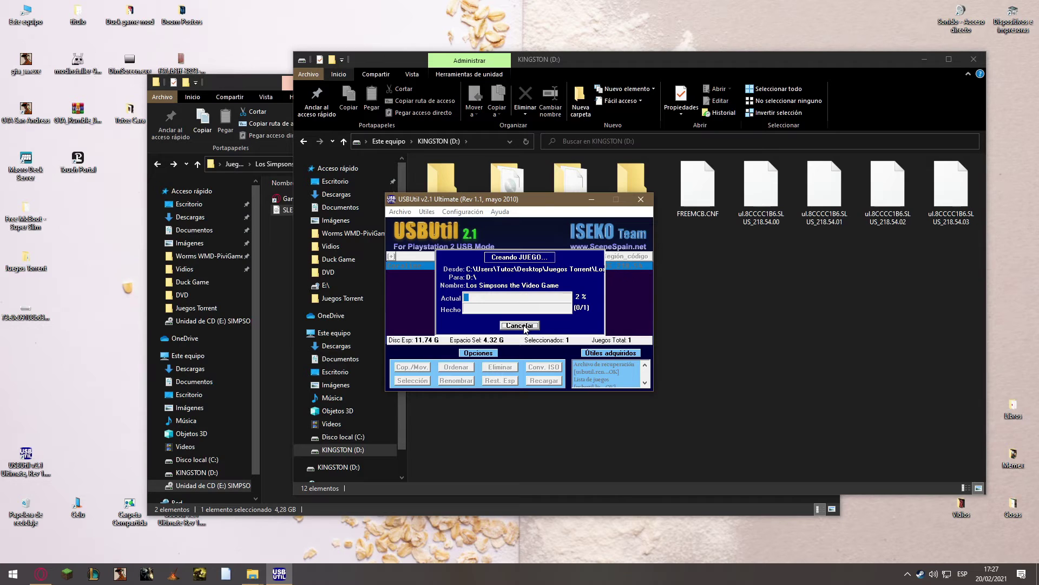
Cancel the running game creation, dismiss the copy history without cleaning it, and close USBUtil.
left_click(536, 326)
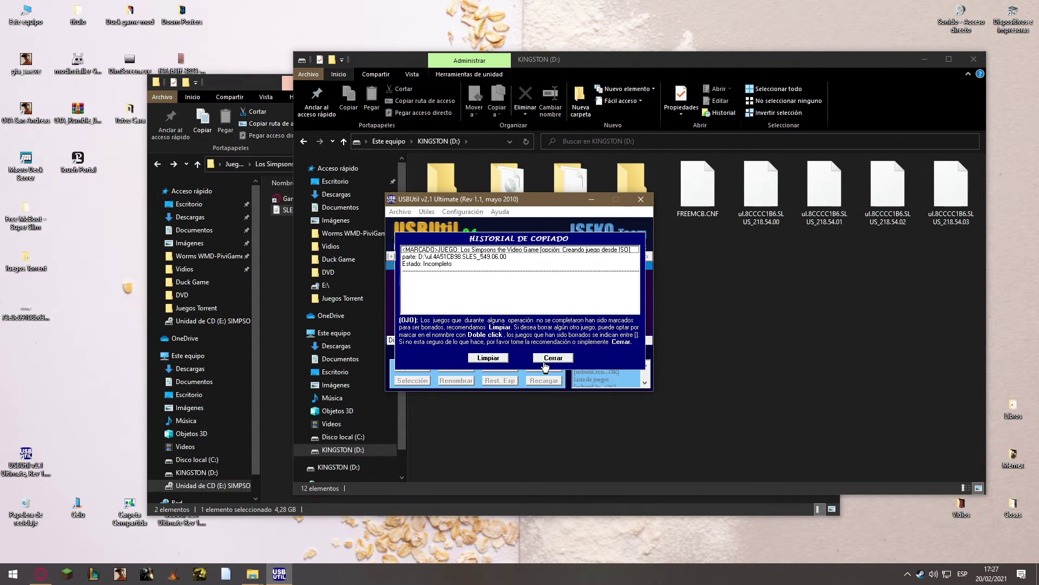
left_click(553, 357)
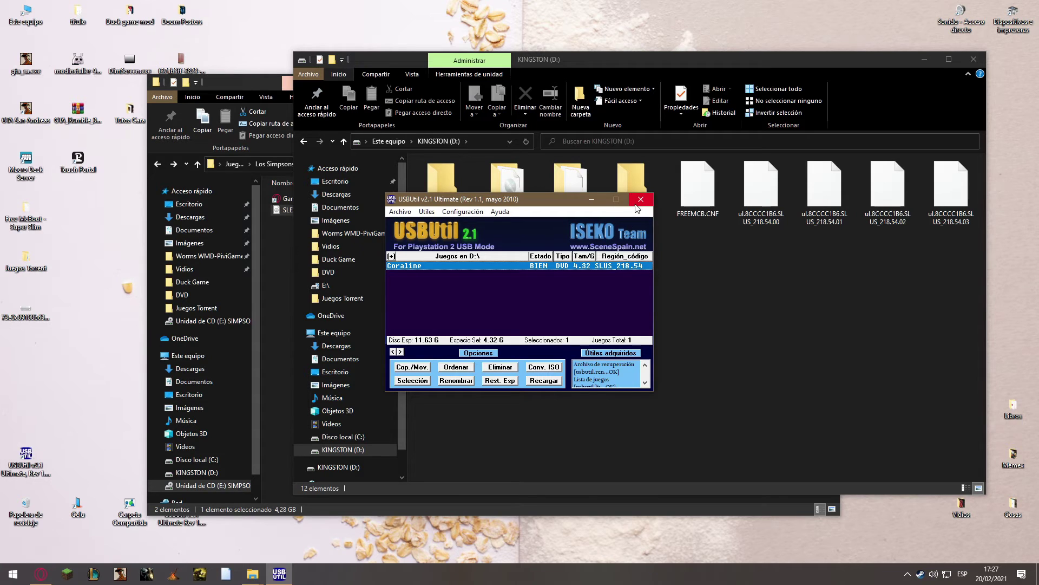
left_click(644, 200)
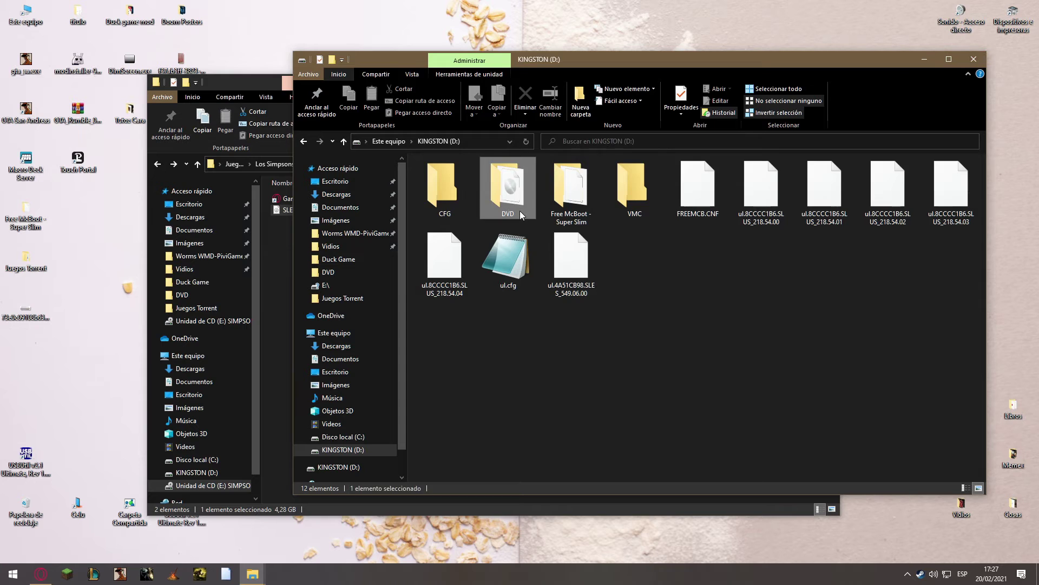
Look into the DVD folder on KINGSTON (D:), return to the drive's root, and close both open folder windows.
double_click(520, 210)
left_click(392, 142)
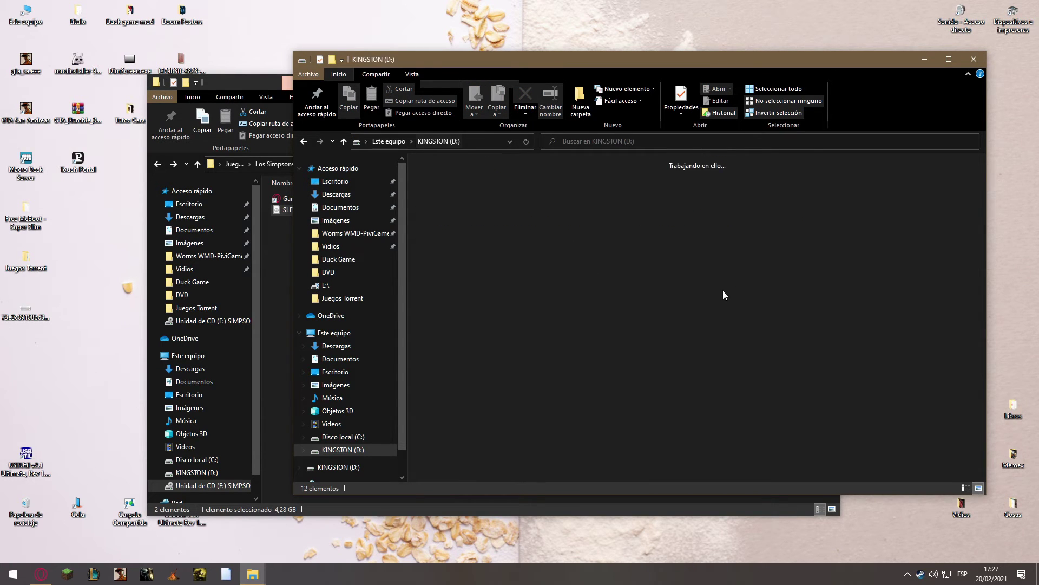
left_click(974, 59)
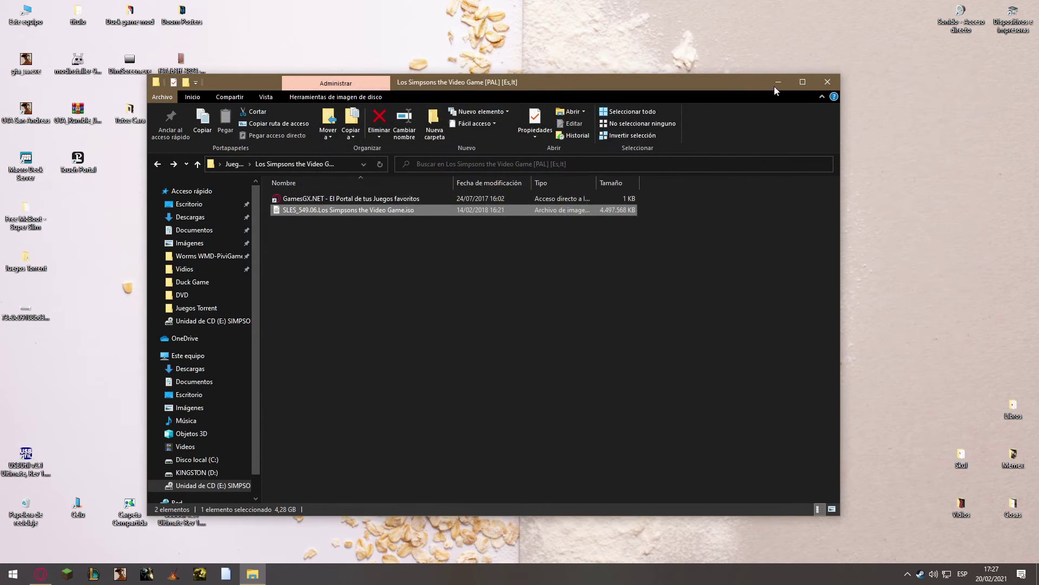
left_click(826, 82)
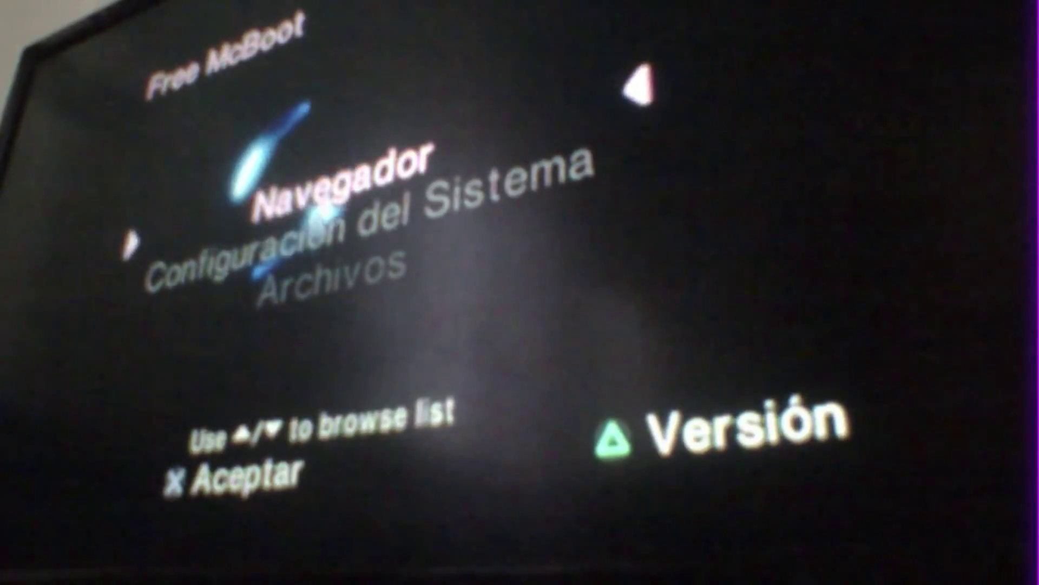
key("Down")
key("Down")
key("Down")
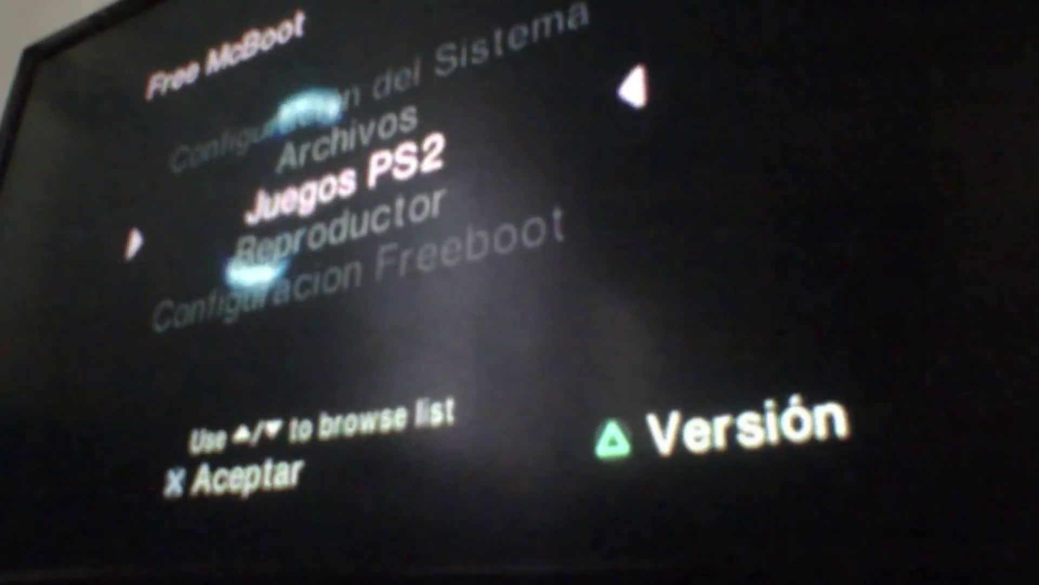
key("Return")
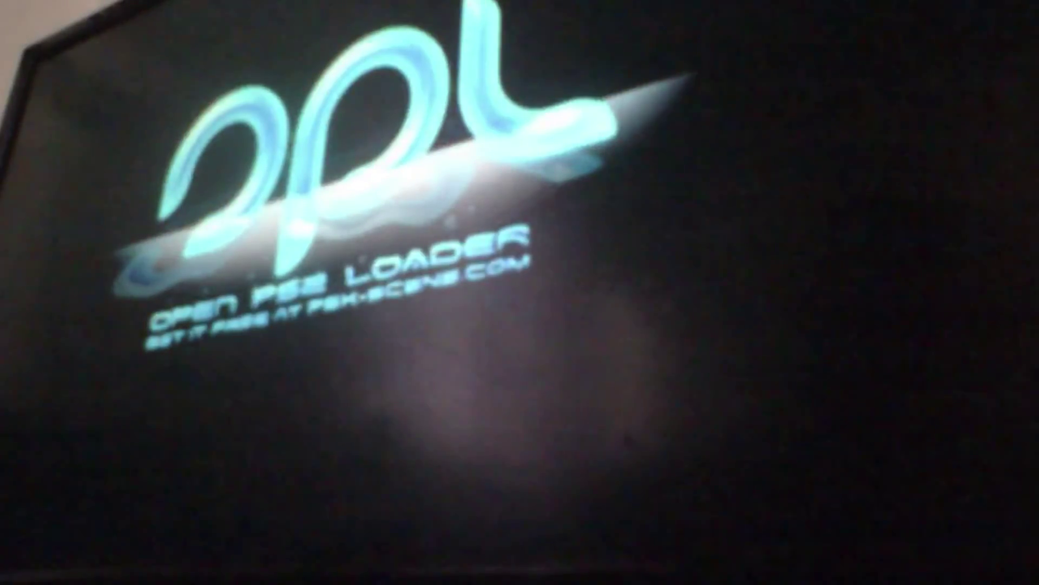
key("Return")
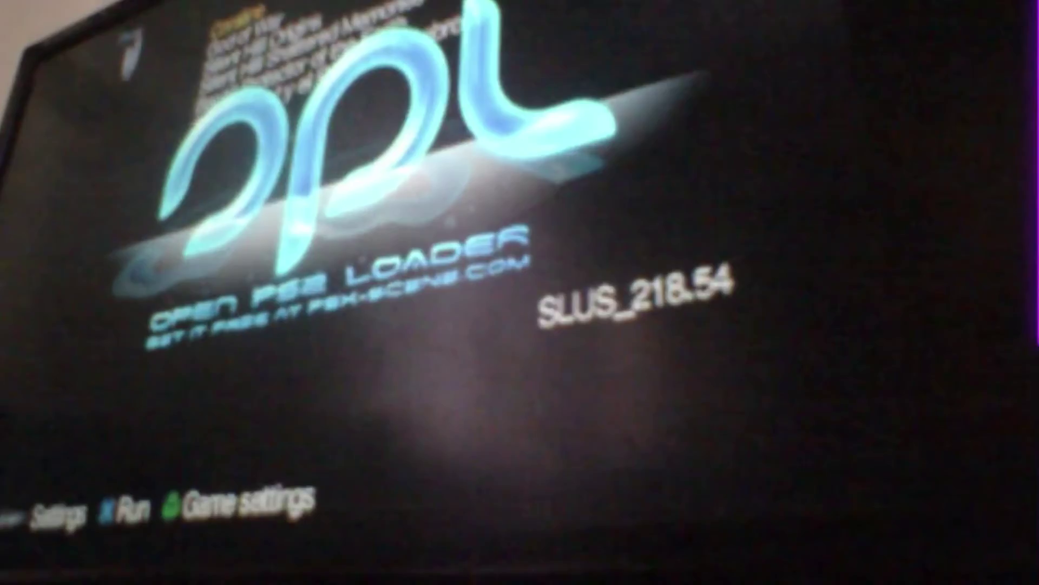
key("Escape")
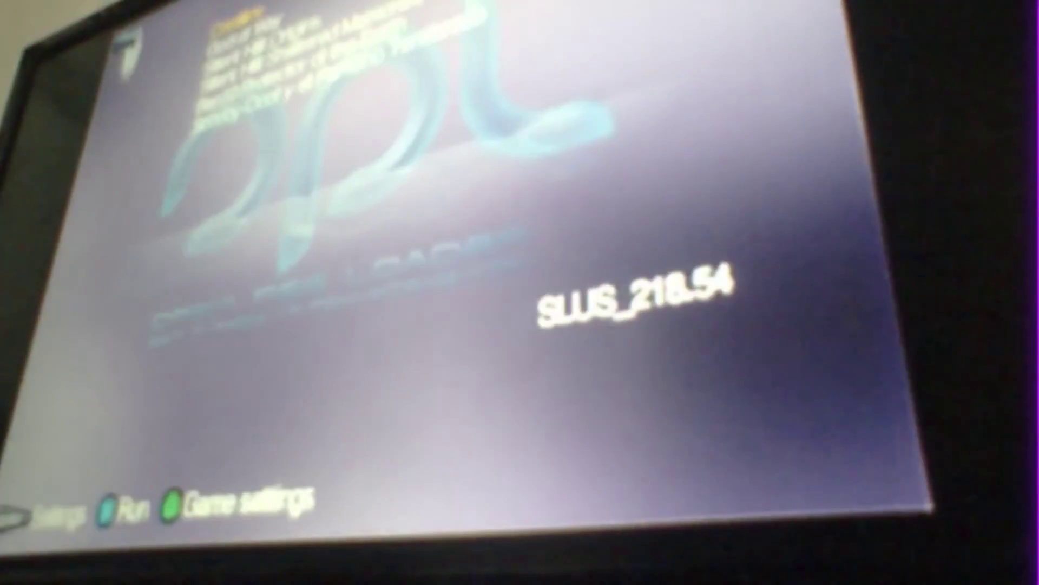
key("Down")
key("Down")
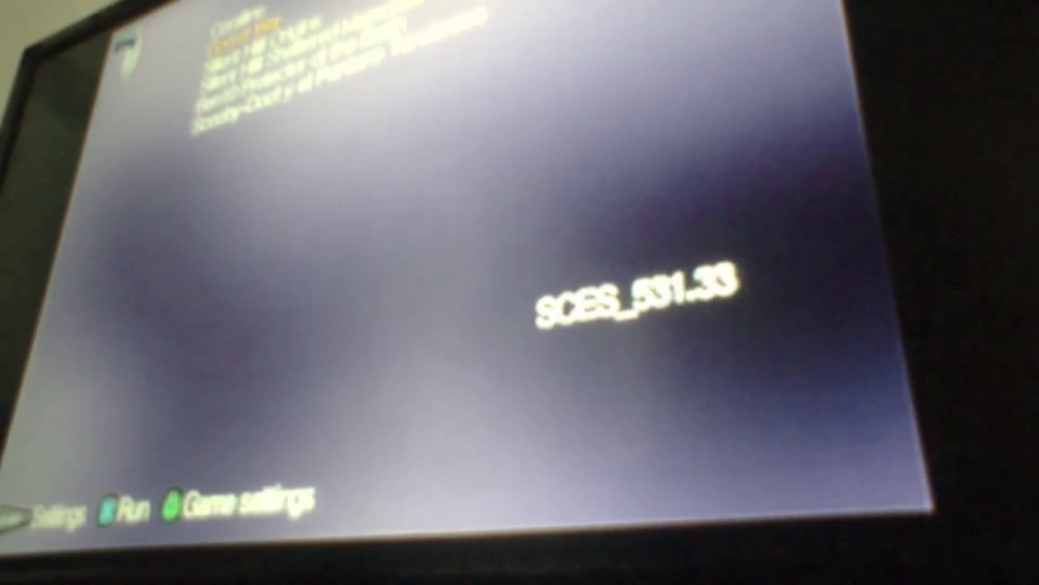
key("Up")
key("Up")
key("Down")
key("Up")
key("Down")
key("Down")
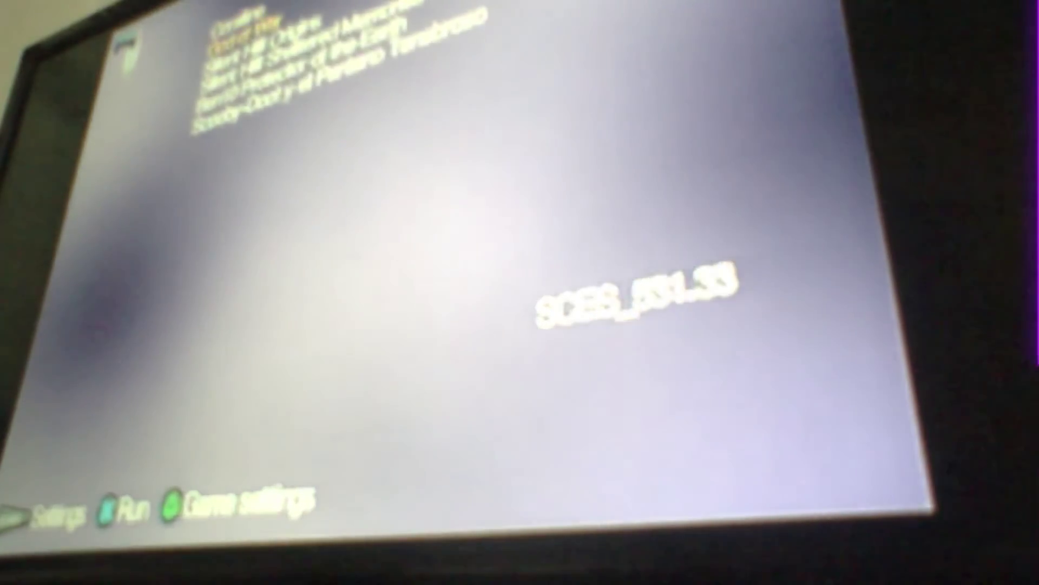
key("Up")
key("Up")
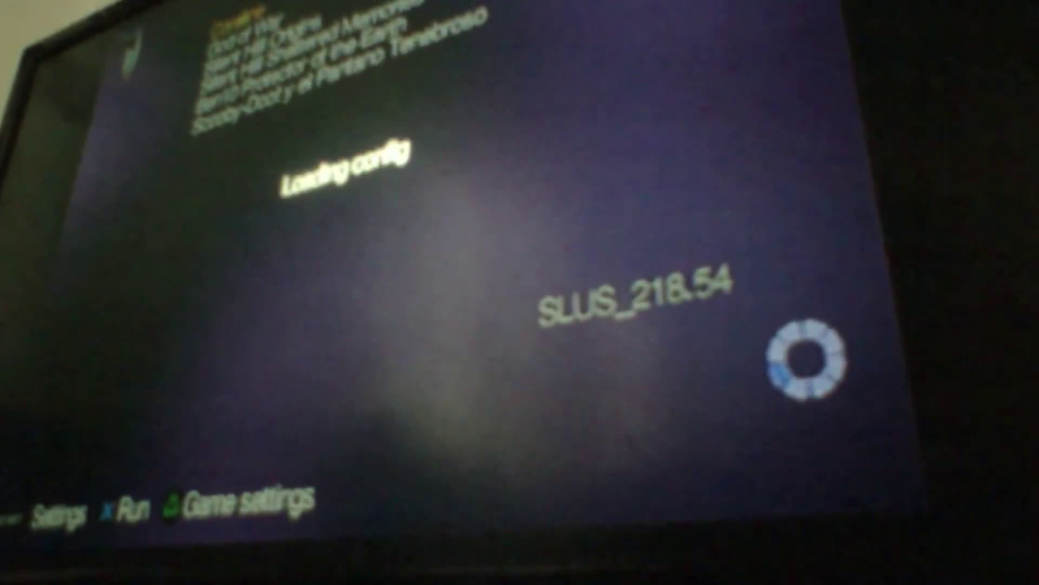
key("Return")
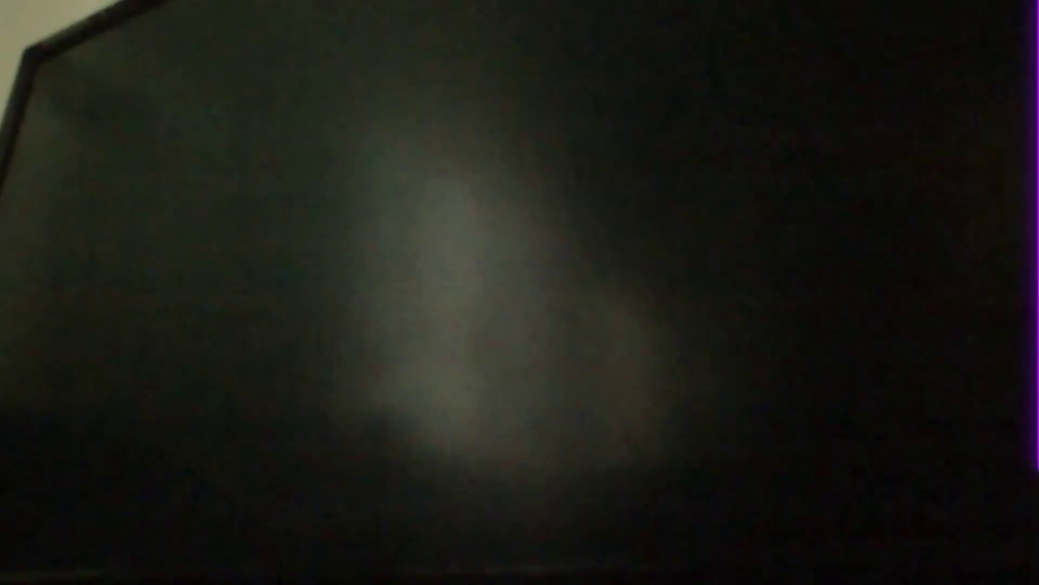